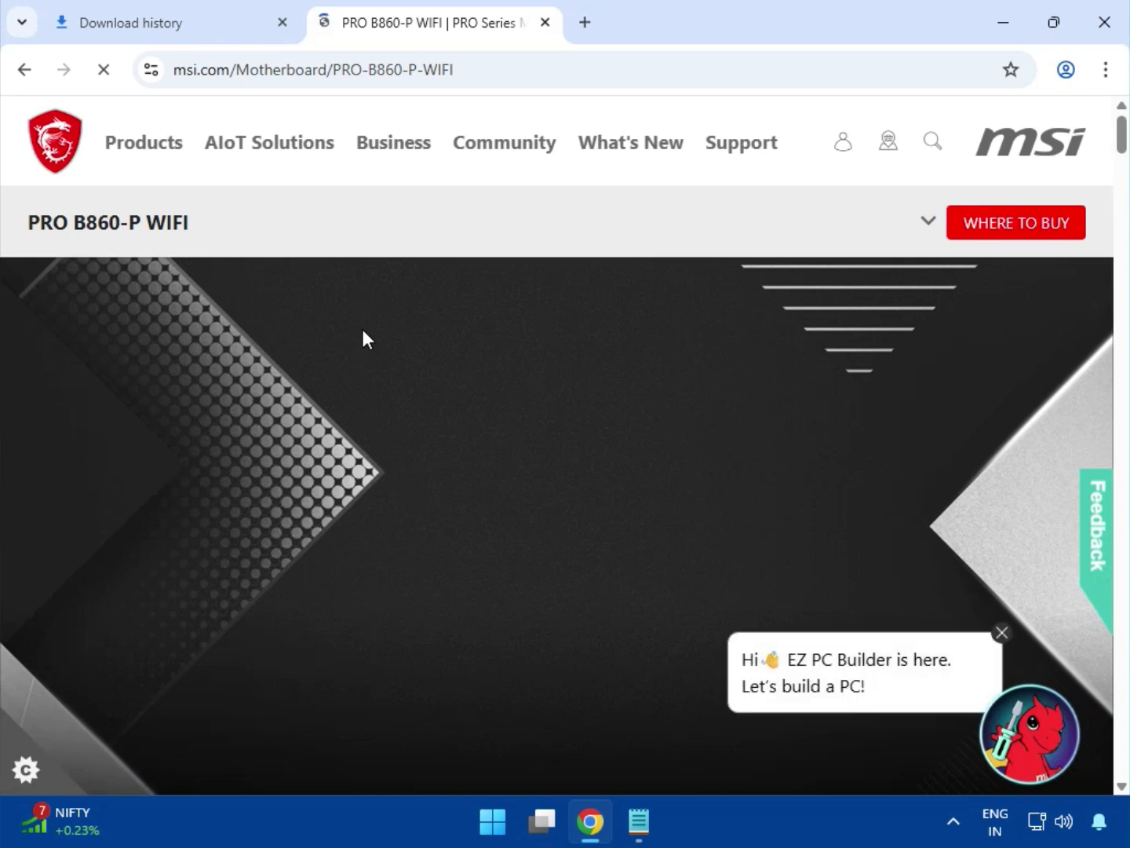
Step: Open the PRO B860-P WIFI support page and show the Driver category under Drivers & Downloads
{"action": "left_click", "coordinate": [926, 222]}
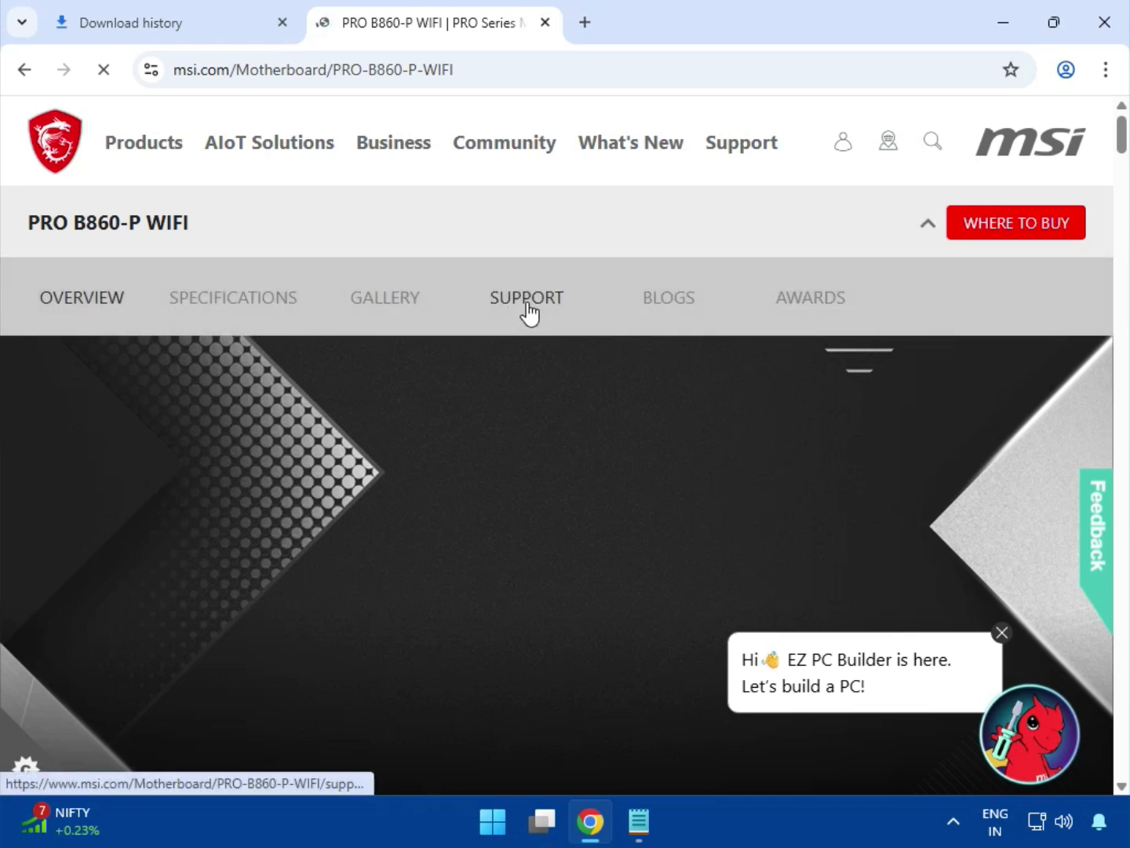
{"action": "left_click", "coordinate": [526, 303]}
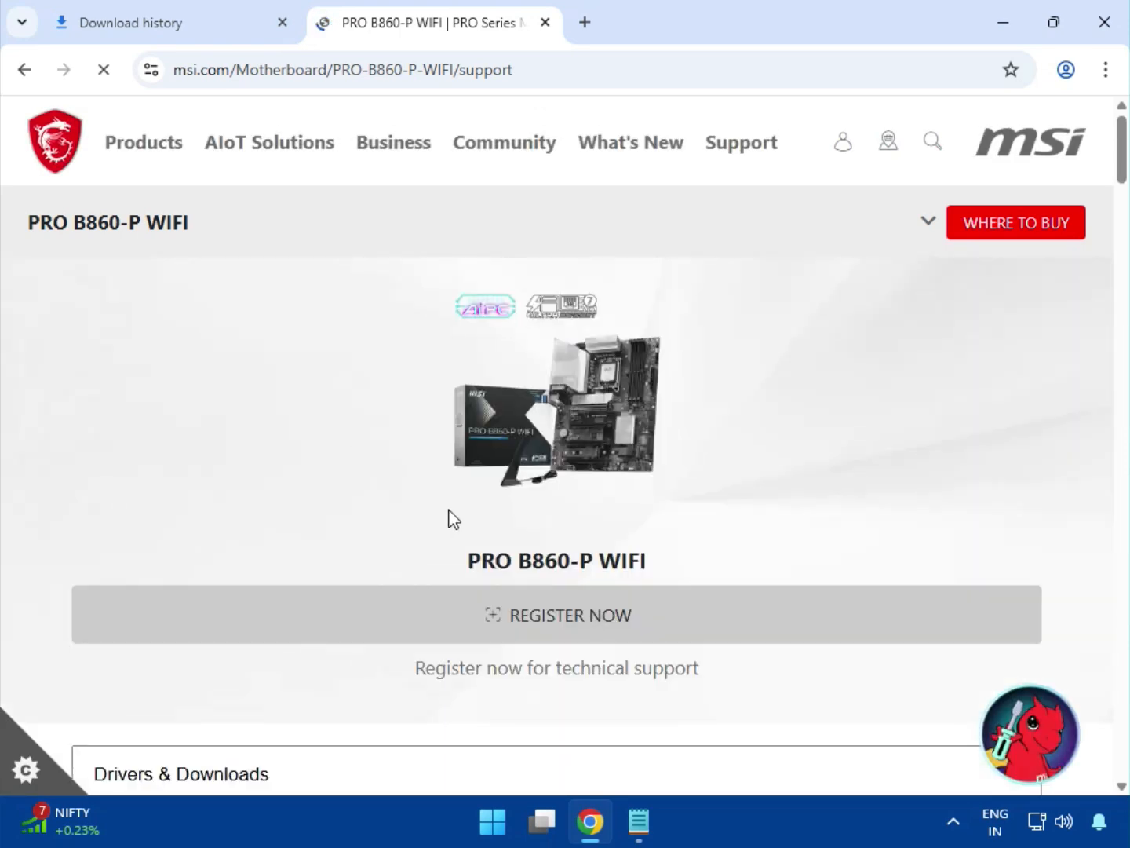
{"action": "scroll", "coordinate": [444, 565], "scroll_direction": "down", "scroll_amount": 3}
{"action": "left_click", "coordinate": [273, 563]}
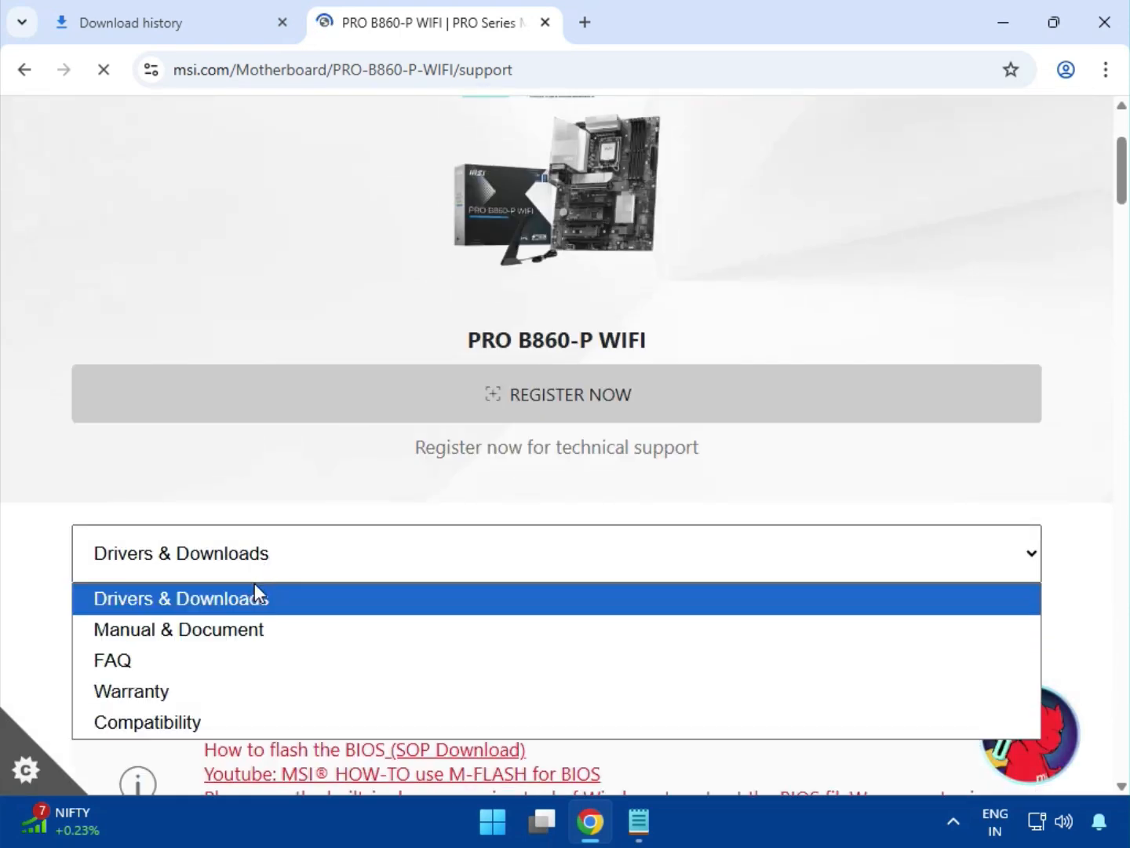
{"action": "left_click", "coordinate": [257, 599]}
{"action": "left_click", "coordinate": [216, 634]}
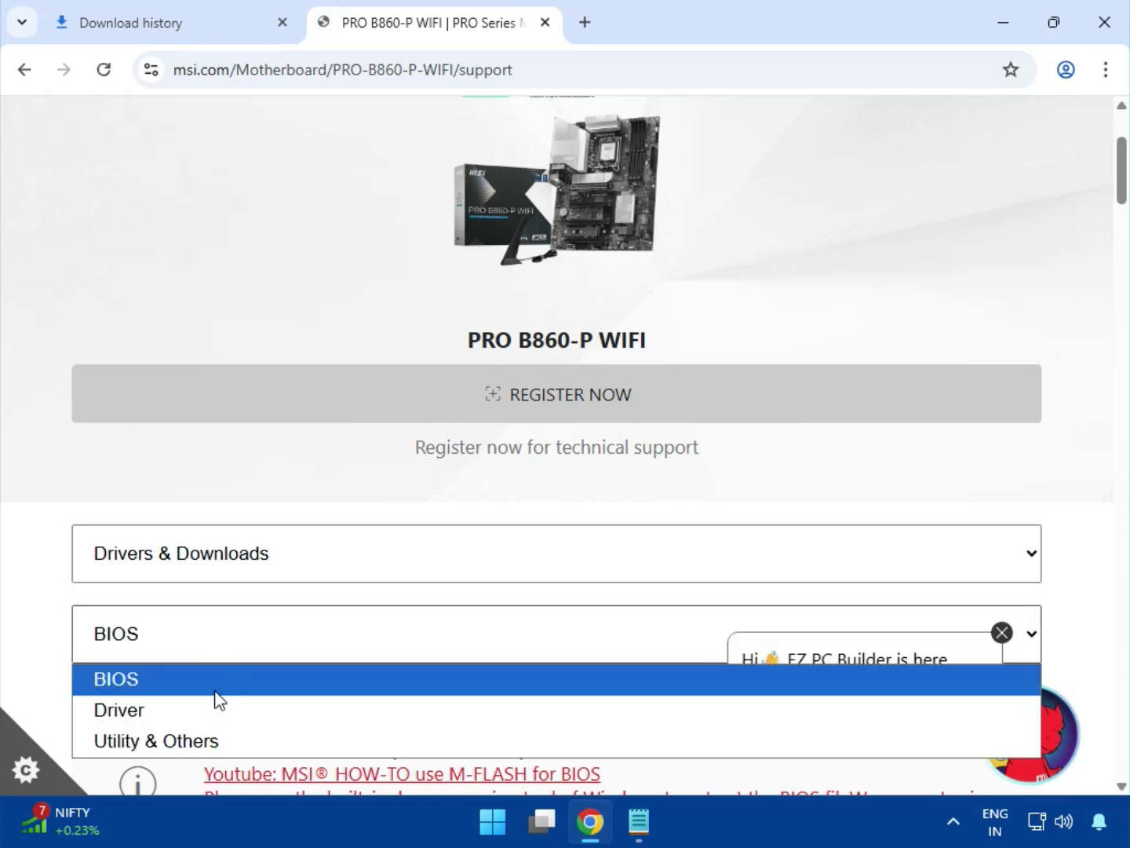
{"action": "left_click", "coordinate": [208, 723]}
{"action": "left_click", "coordinate": [1003, 634]}
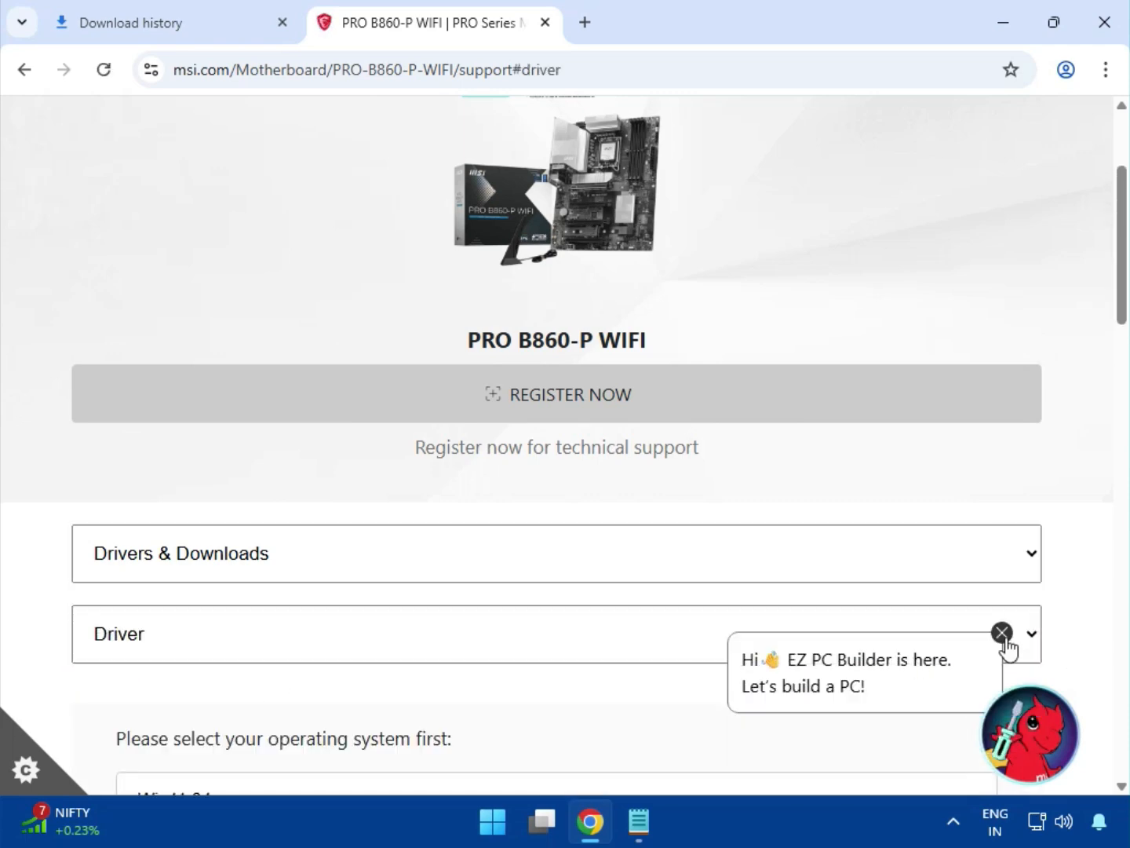
Step: Choose Win11 64 as the operating system for the driver list
{"action": "scroll", "coordinate": [439, 558], "scroll_direction": "down", "scroll_amount": 1}
{"action": "scroll", "coordinate": [436, 556], "scroll_direction": "down", "scroll_amount": 4}
{"action": "left_click", "coordinate": [271, 487]}
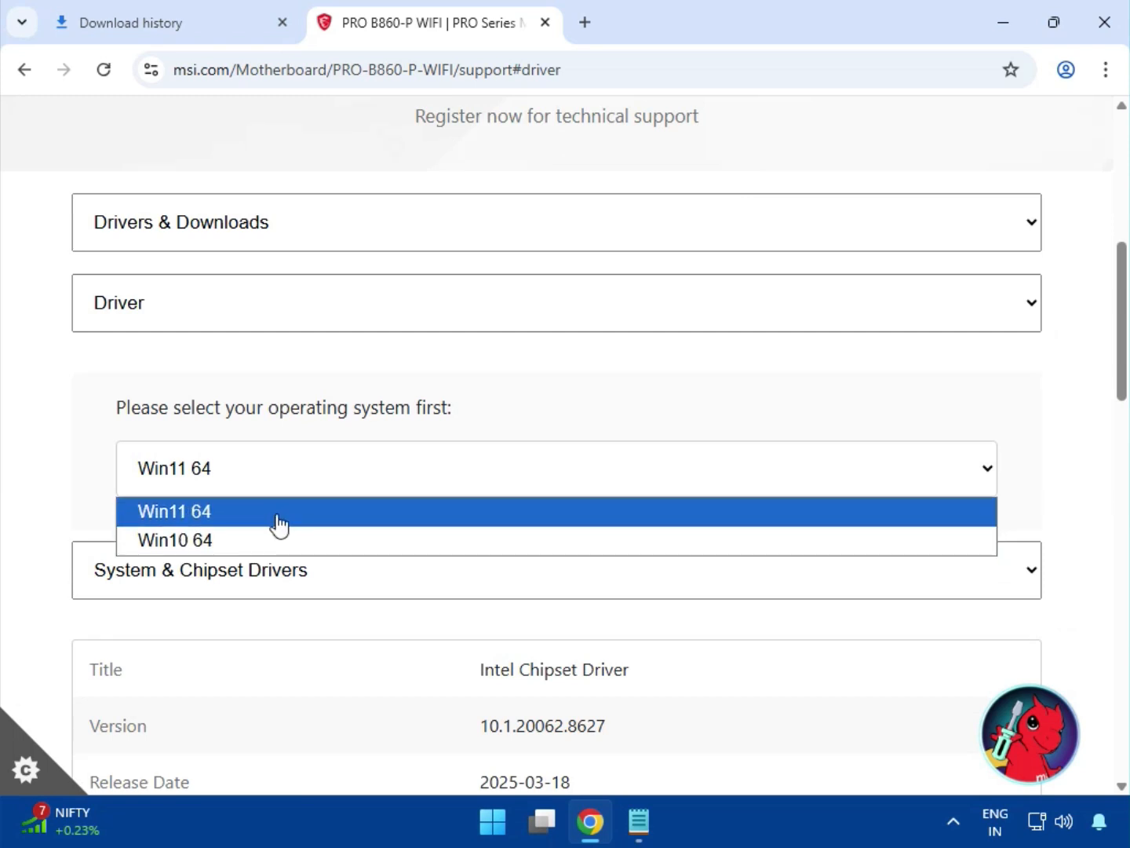
{"action": "left_click", "coordinate": [278, 521]}
Step: Download the Intel Chipset Driver from the System & Chipset Drivers group
{"action": "left_click", "coordinate": [290, 565]}
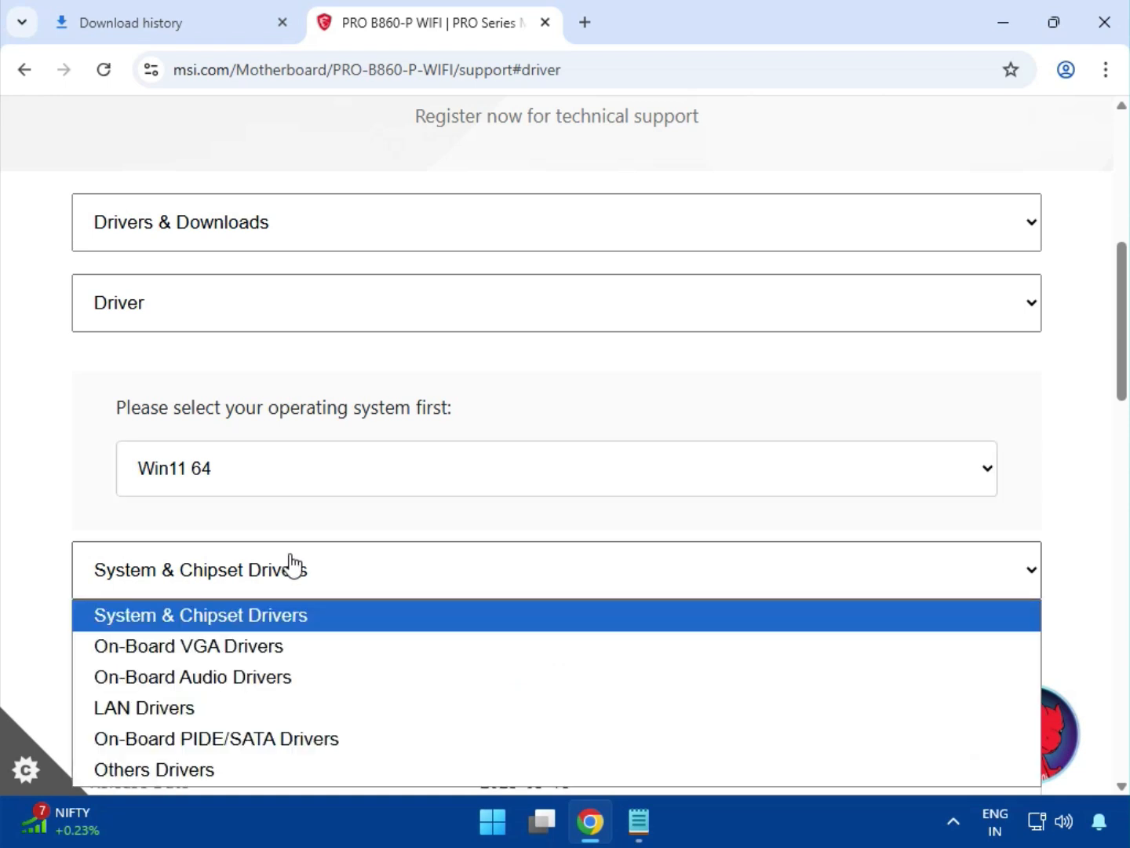
{"action": "left_click", "coordinate": [307, 618]}
{"action": "scroll", "coordinate": [621, 605], "scroll_direction": "down", "scroll_amount": 3}
{"action": "left_click_drag", "start_coordinate": [503, 449], "coordinate": [668, 461]}
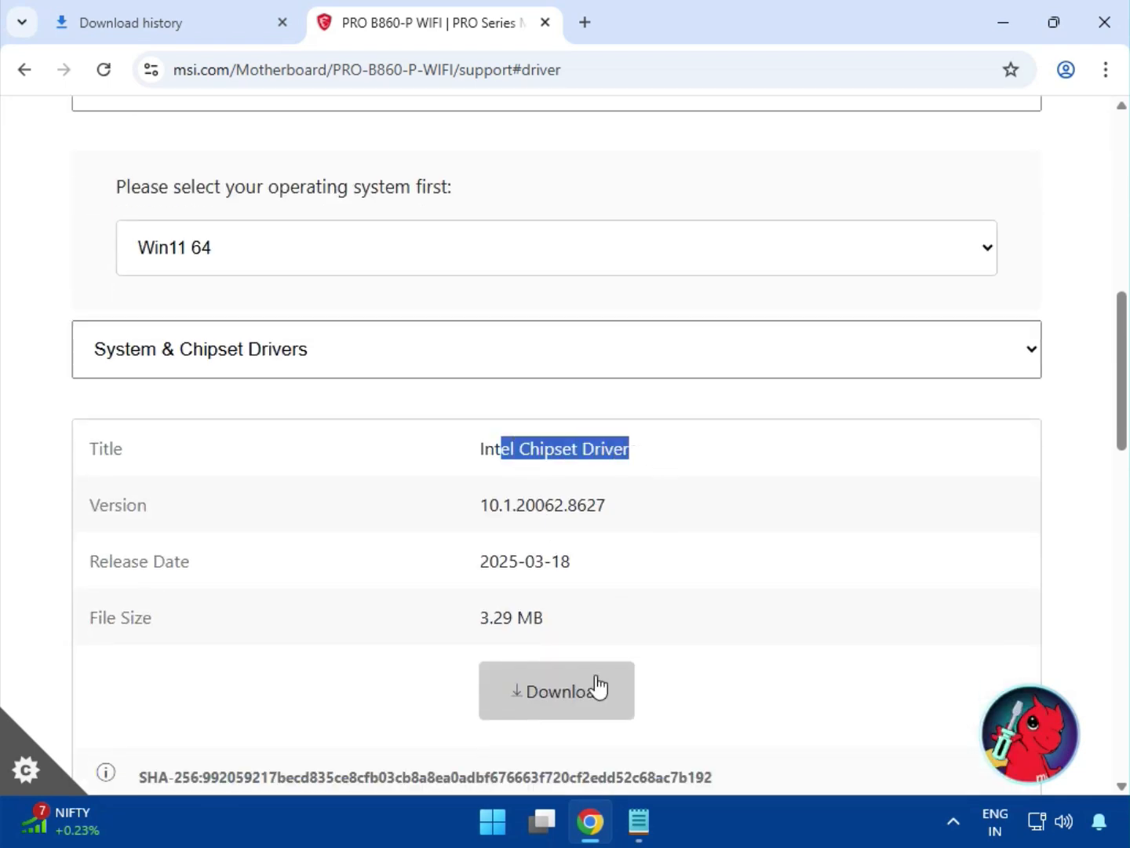
{"action": "left_click", "coordinate": [597, 683]}
Step: Switch to On-Board VGA Drivers and download the Intel VGA Driver
{"action": "left_click", "coordinate": [282, 375]}
{"action": "left_click", "coordinate": [301, 424]}
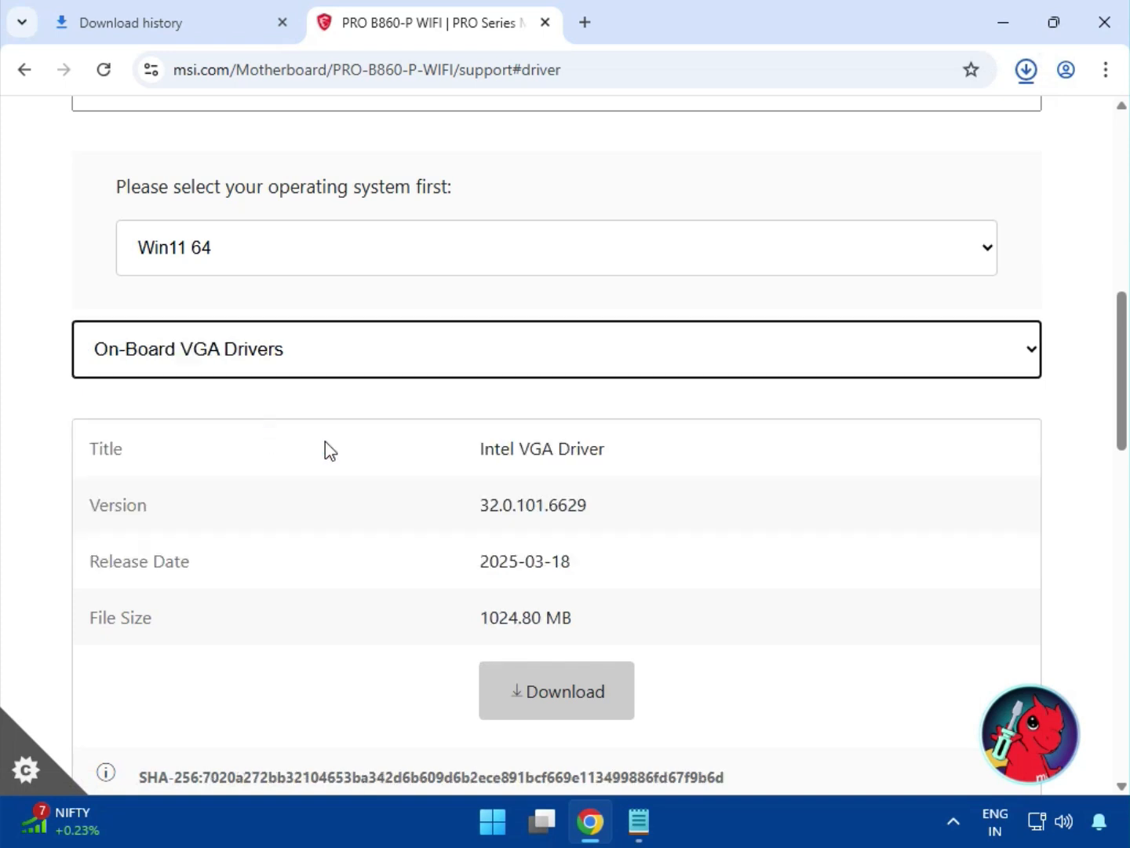
{"action": "left_click_drag", "start_coordinate": [531, 448], "coordinate": [691, 463]}
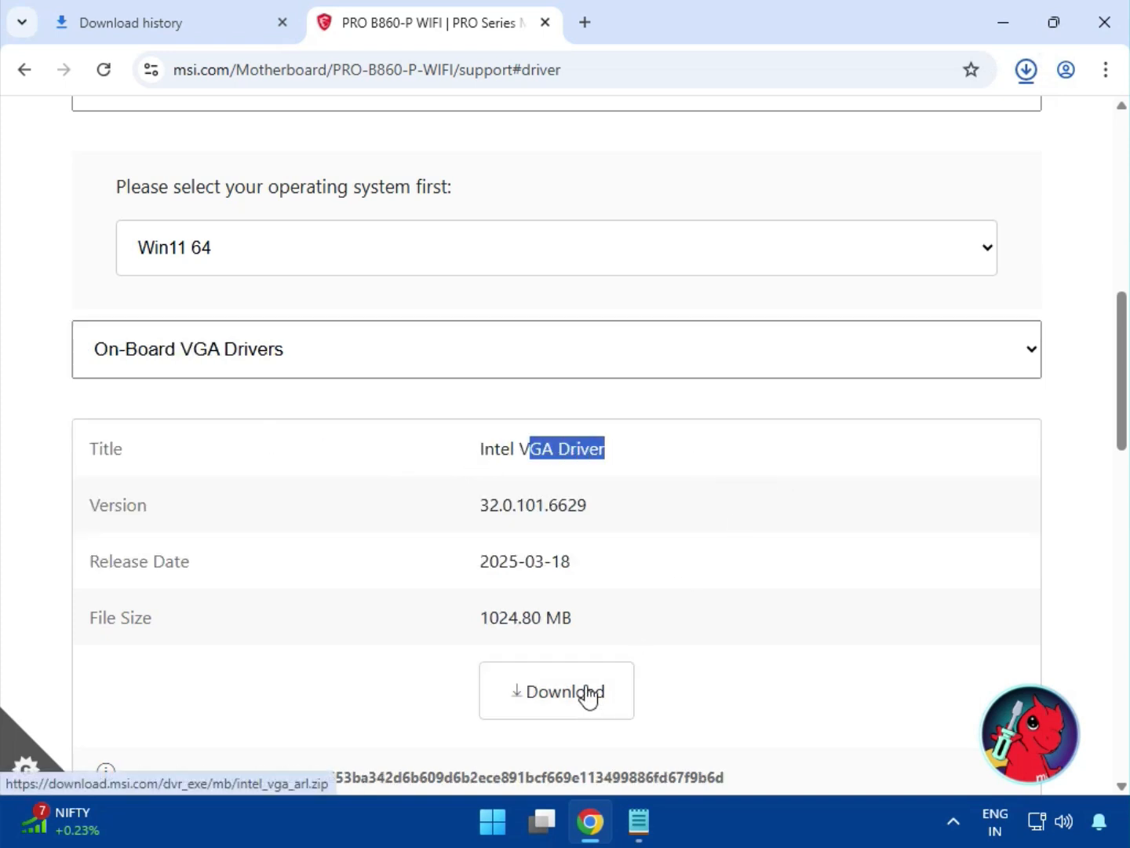
Step: Switch to On-Board Audio Drivers and download the Realtek HD Universal Driver
{"action": "left_click", "coordinate": [262, 375]}
{"action": "left_click", "coordinate": [251, 456]}
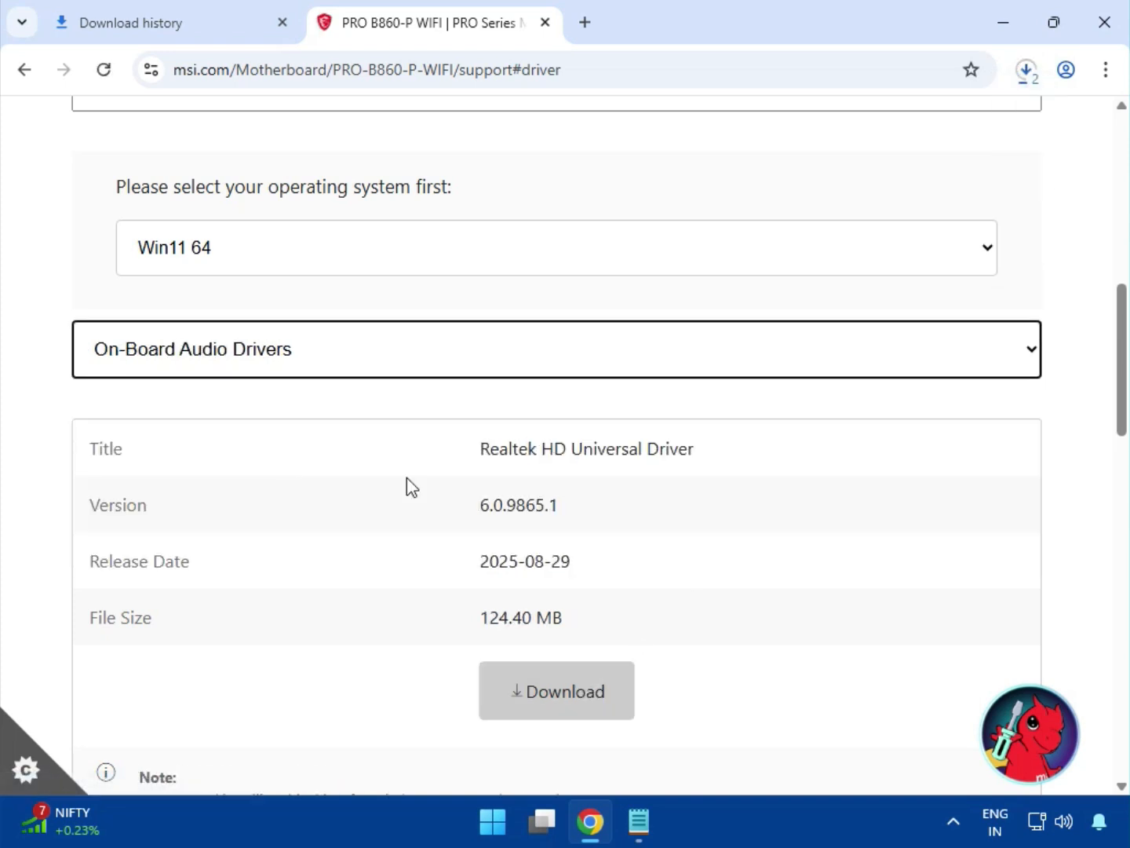
{"action": "left_click_drag", "start_coordinate": [527, 444], "coordinate": [745, 460]}
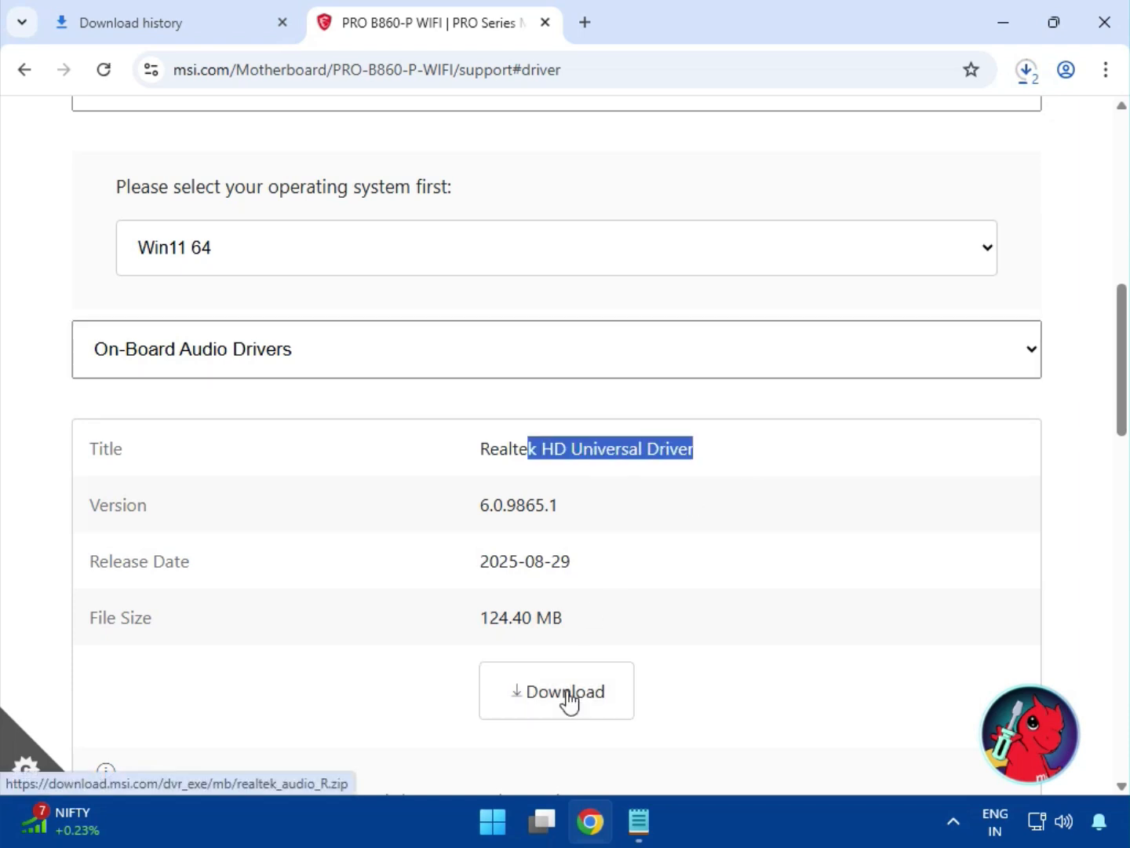
Step: Switch to LAN Drivers and download the Realtek PCI-E Ethernet Drivers
{"action": "left_click", "coordinate": [193, 376]}
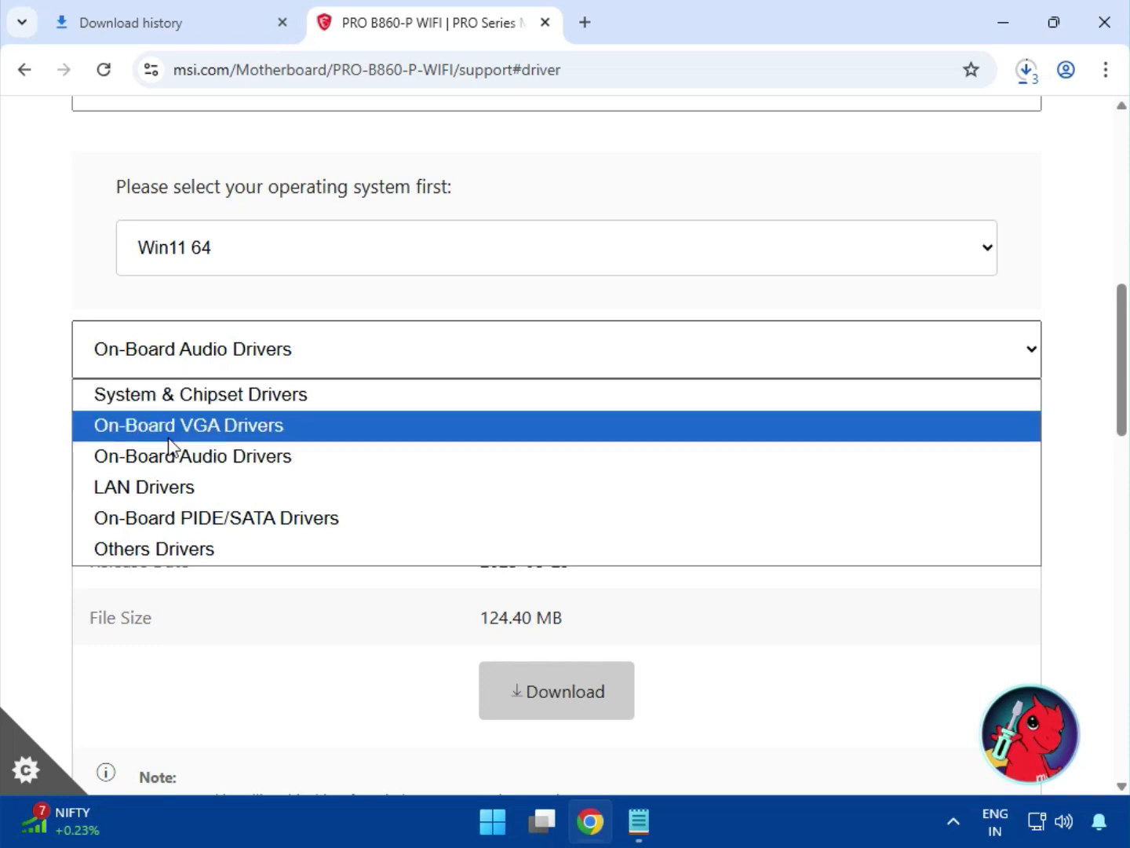
{"action": "left_click", "coordinate": [177, 485]}
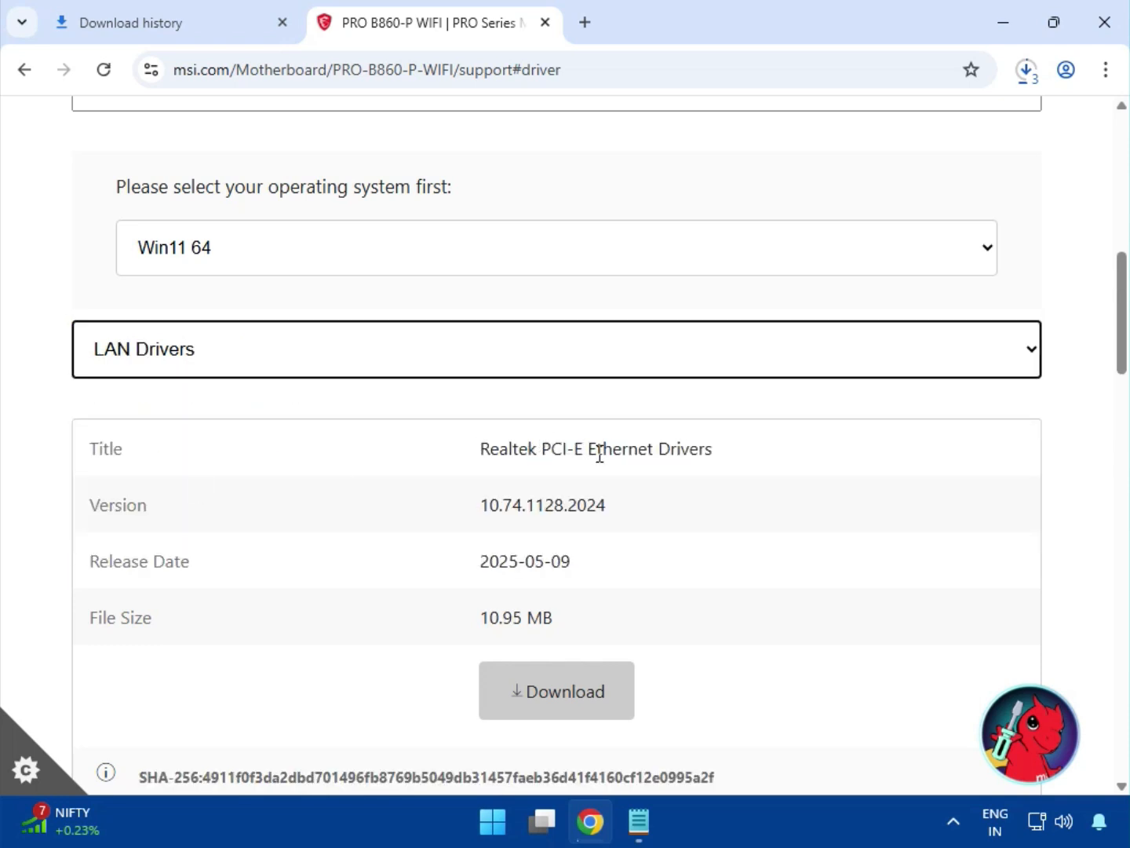
{"action": "left_click_drag", "start_coordinate": [628, 451], "coordinate": [767, 488]}
{"action": "left_click", "coordinate": [591, 742]}
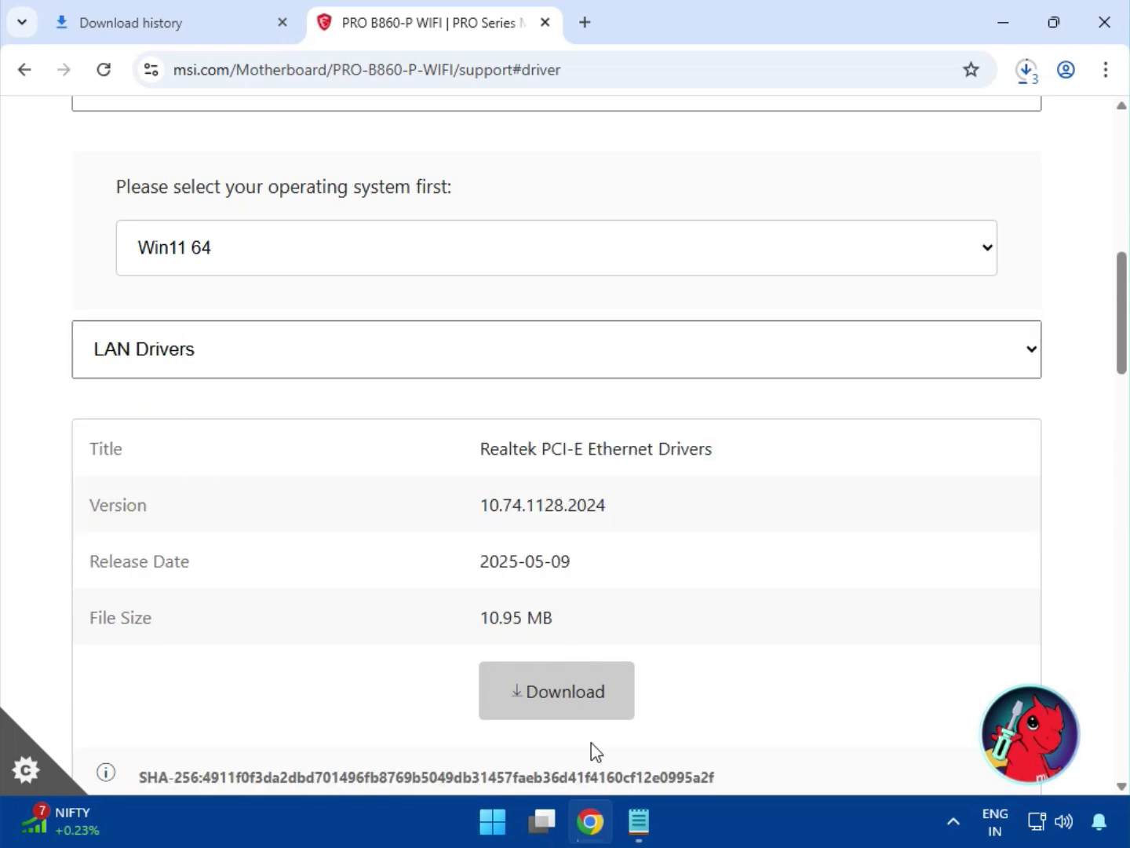
{"action": "left_click", "coordinate": [559, 702]}
Step: Download the Intel WIFI Driver from the LAN Drivers group
{"action": "scroll", "coordinate": [570, 601], "scroll_direction": "down", "scroll_amount": 3}
{"action": "left_click_drag", "start_coordinate": [520, 656], "coordinate": [626, 663]}
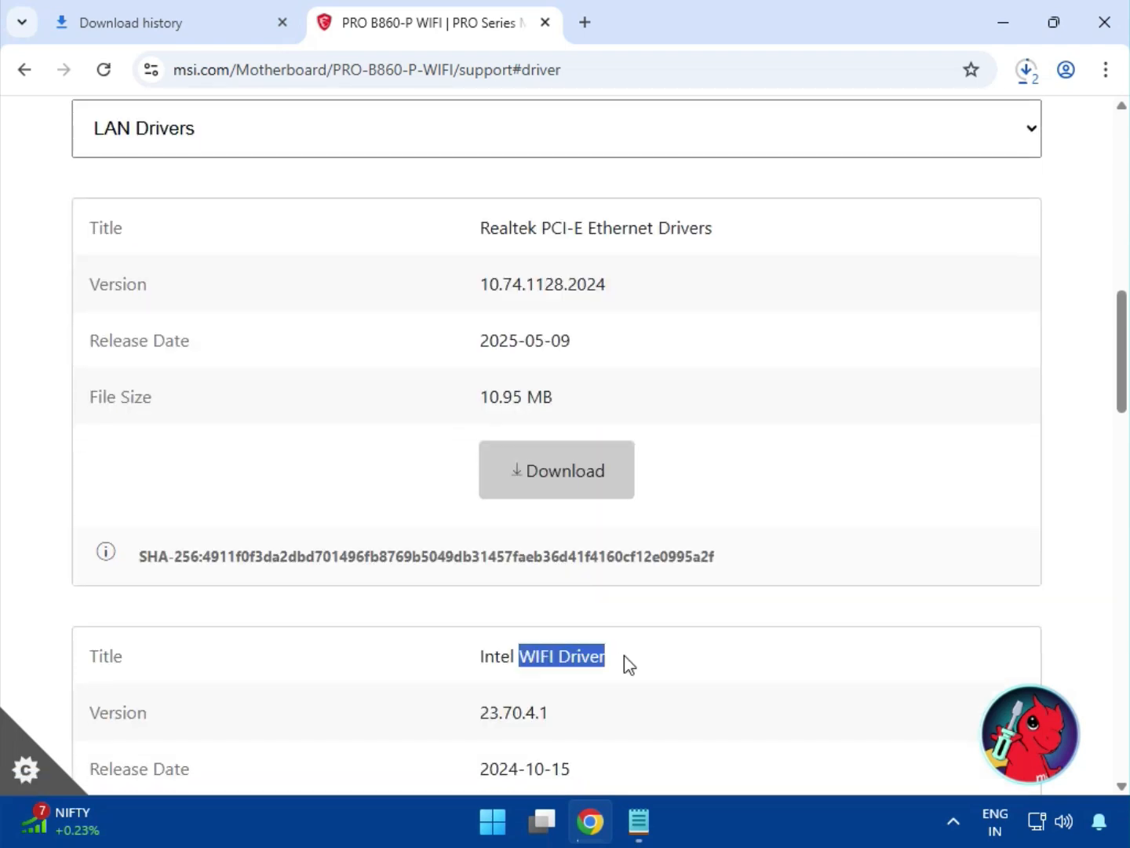
{"action": "scroll", "coordinate": [626, 663], "scroll_direction": "down", "scroll_amount": 3}
{"action": "left_click", "coordinate": [582, 673]}
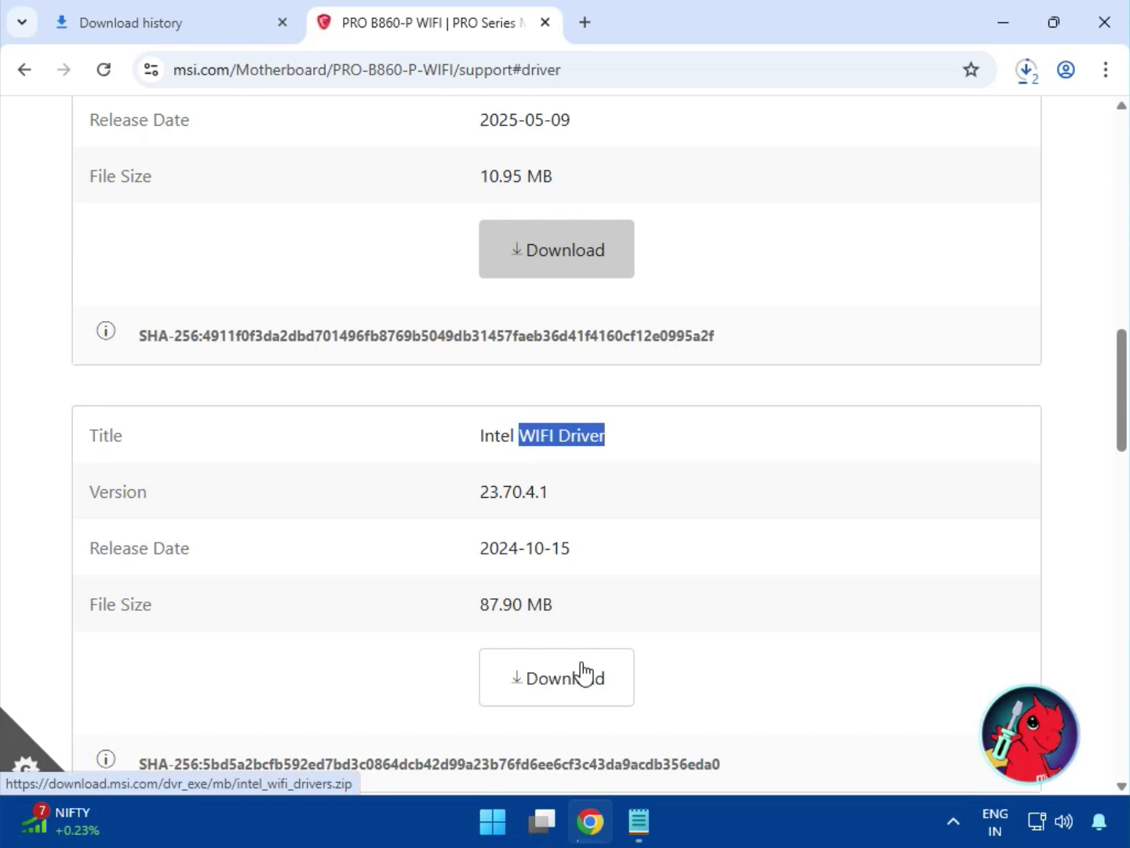
Step: Download the BlueTooth Driver from the LAN Drivers group
{"action": "scroll", "coordinate": [581, 674], "scroll_direction": "down", "scroll_amount": 6}
{"action": "left_click_drag", "start_coordinate": [481, 421], "coordinate": [611, 424]}
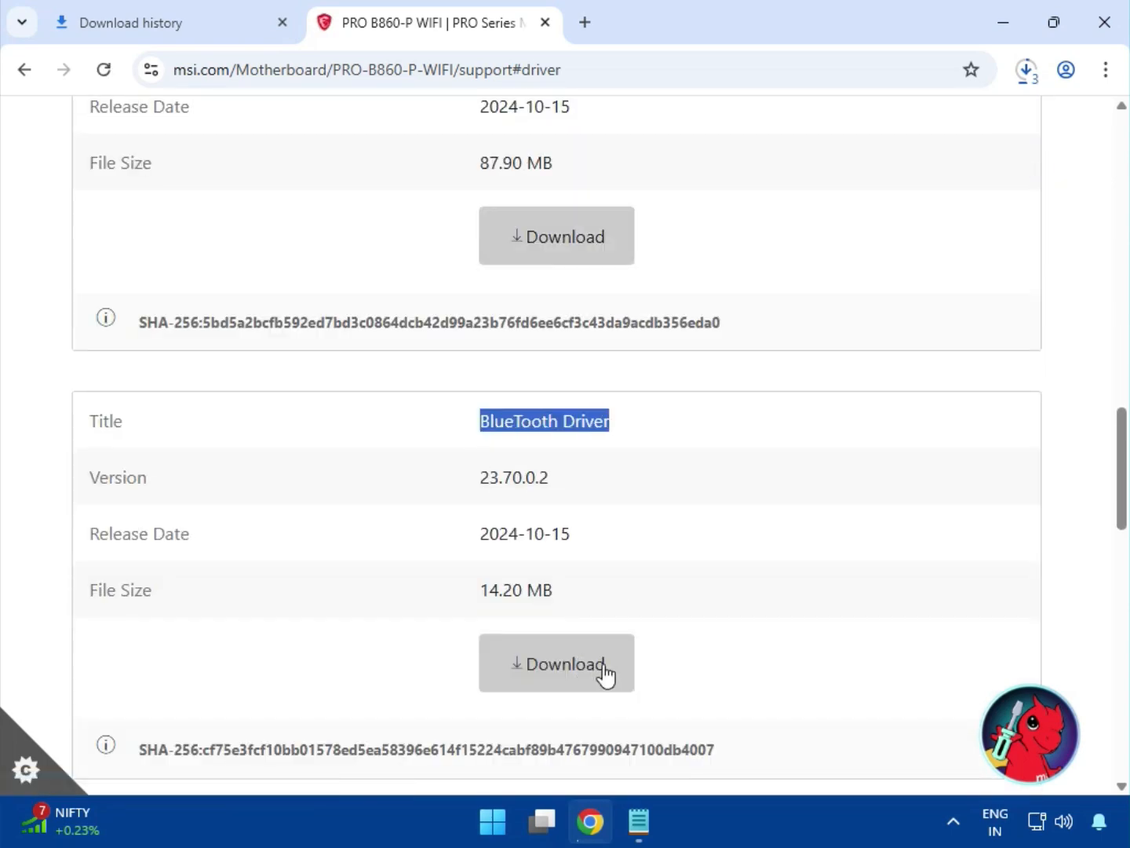
{"action": "left_click", "coordinate": [599, 689]}
{"action": "scroll", "coordinate": [601, 697], "scroll_direction": "down", "scroll_amount": 3}
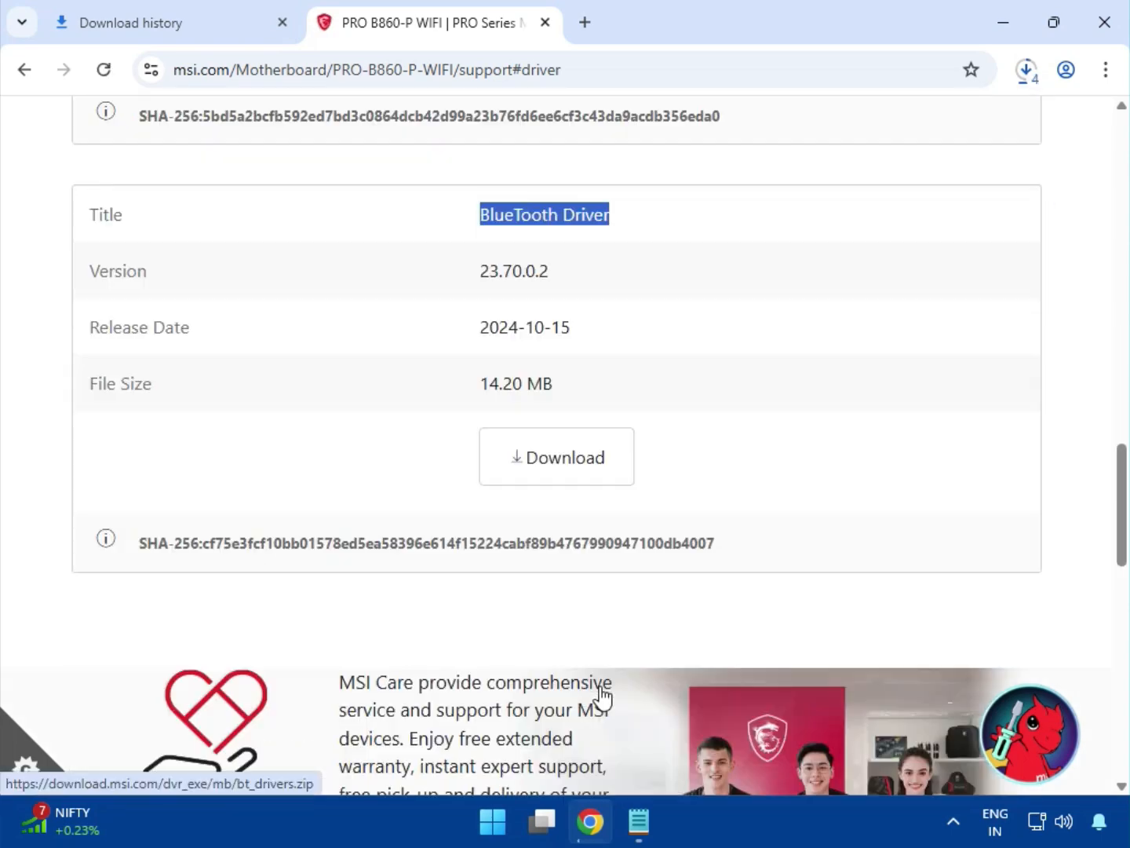
Step: Open the full download history and show bt_drivers (3).zip in its folder in File Explorer
{"action": "scroll", "coordinate": [599, 698], "scroll_direction": "up", "scroll_amount": 15}
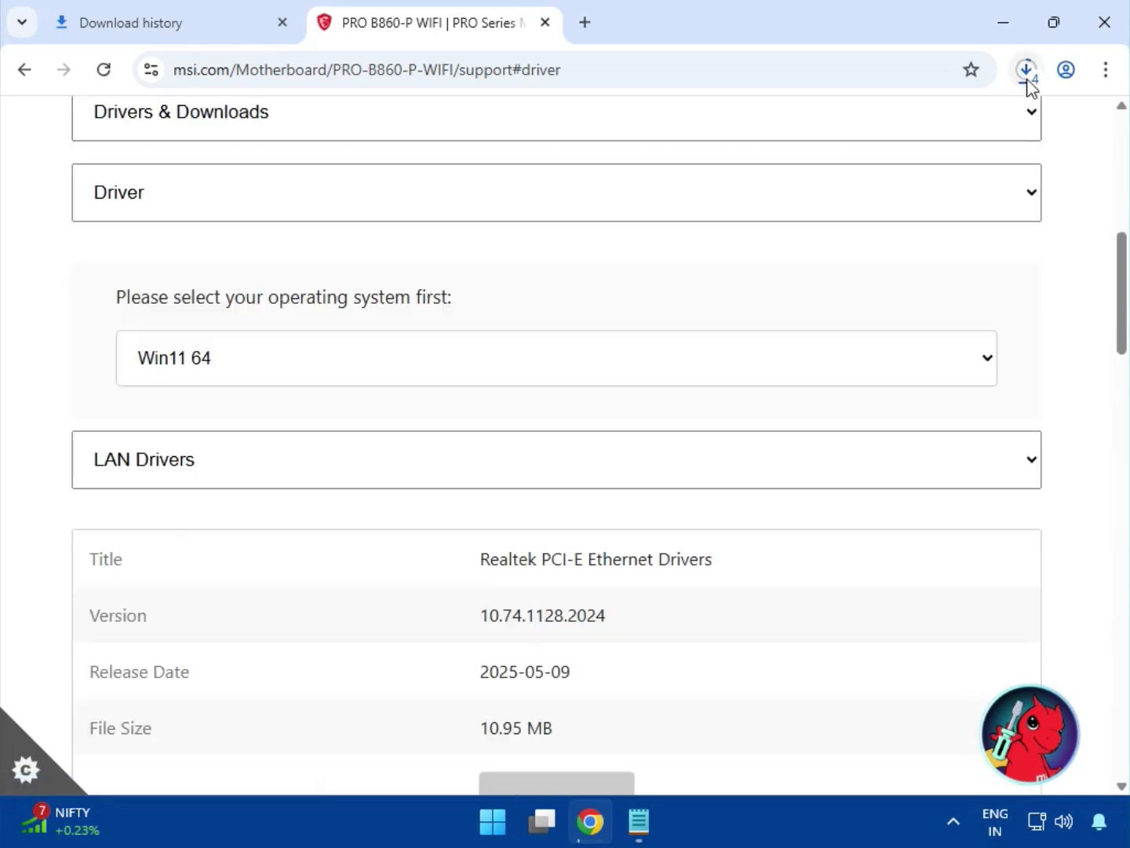
{"action": "left_click", "coordinate": [1028, 82]}
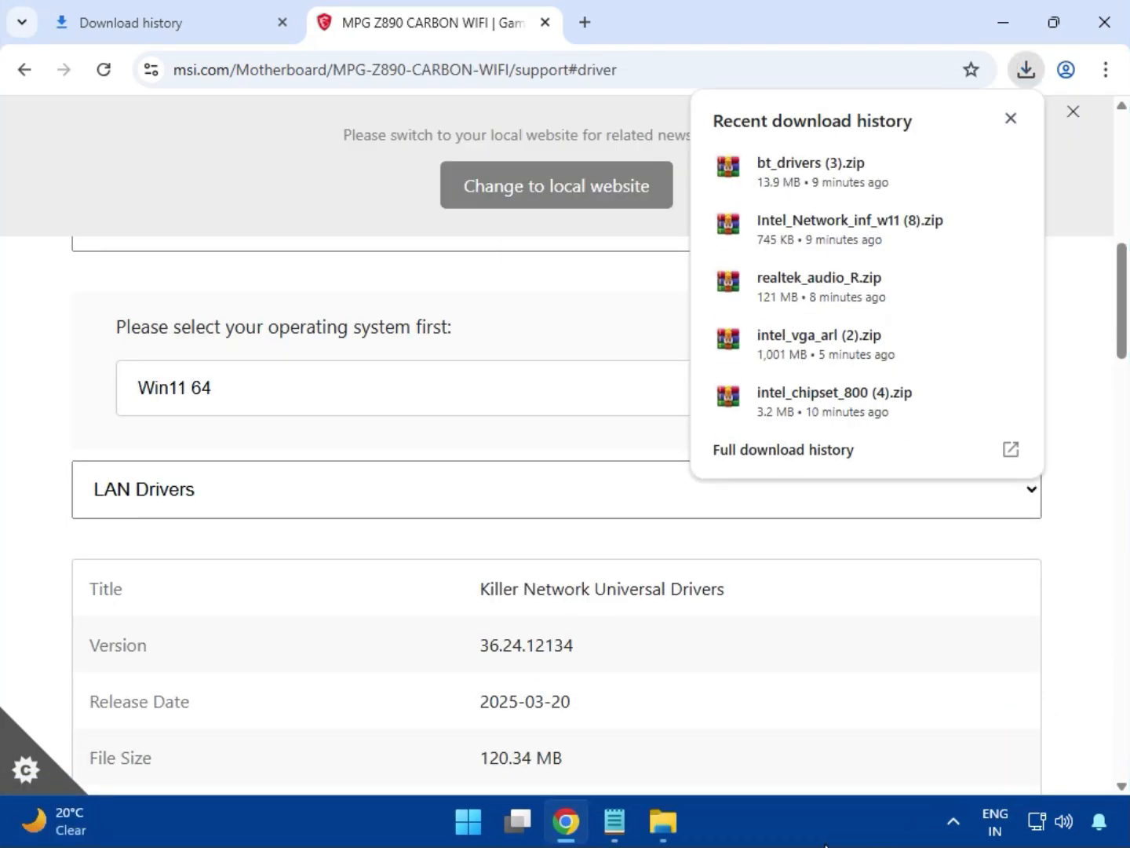
{"action": "left_click", "coordinate": [753, 456]}
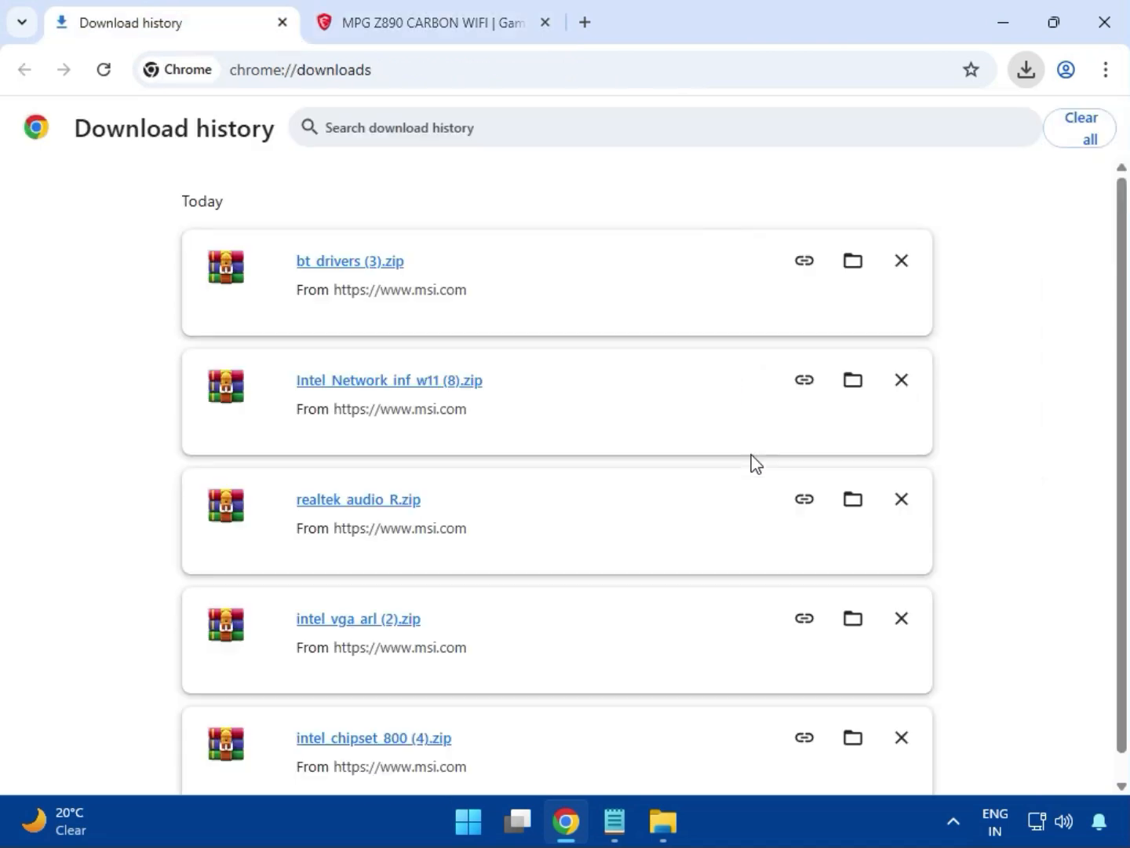
{"action": "left_click", "coordinate": [848, 265]}
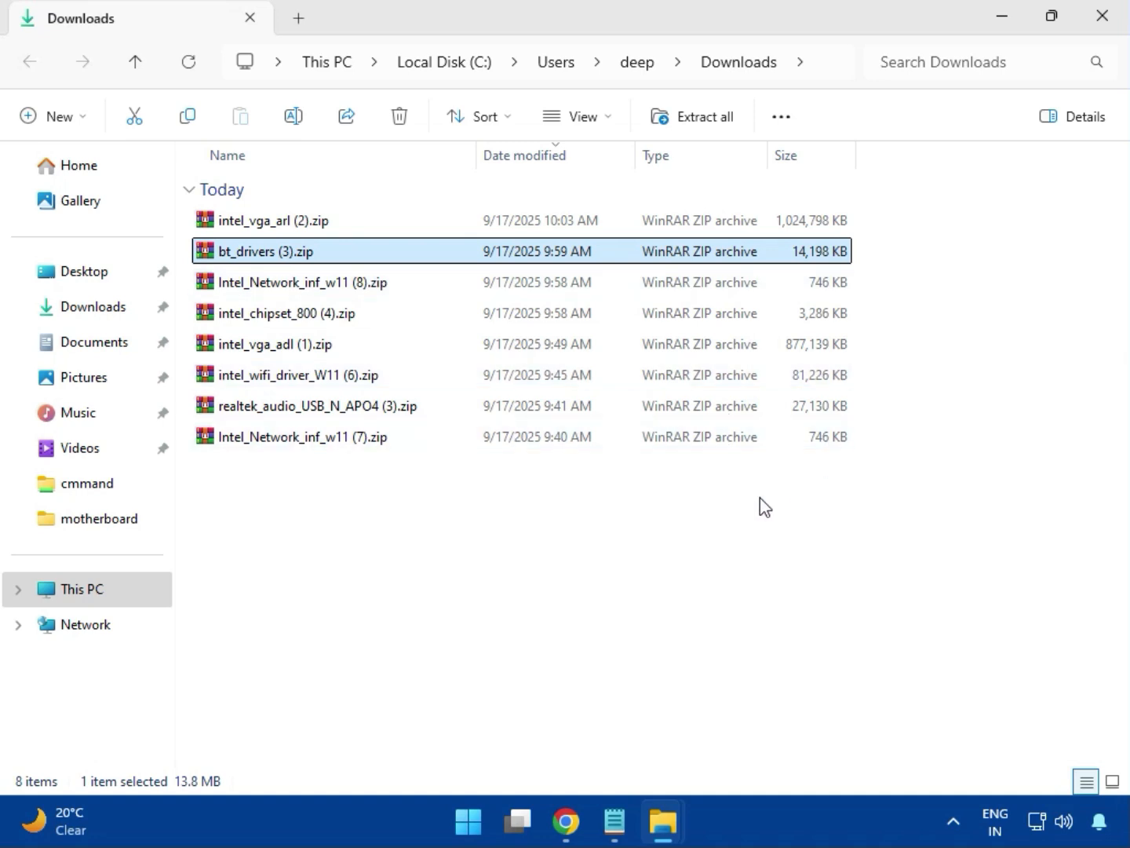
Step: Open intel_vga_arl (2).zip in WinRAR, dismiss the licence reminder, and run Installer.exe from the Intel VGA Driver_32.0.101.6629 folder
{"action": "left_click", "coordinate": [317, 223]}
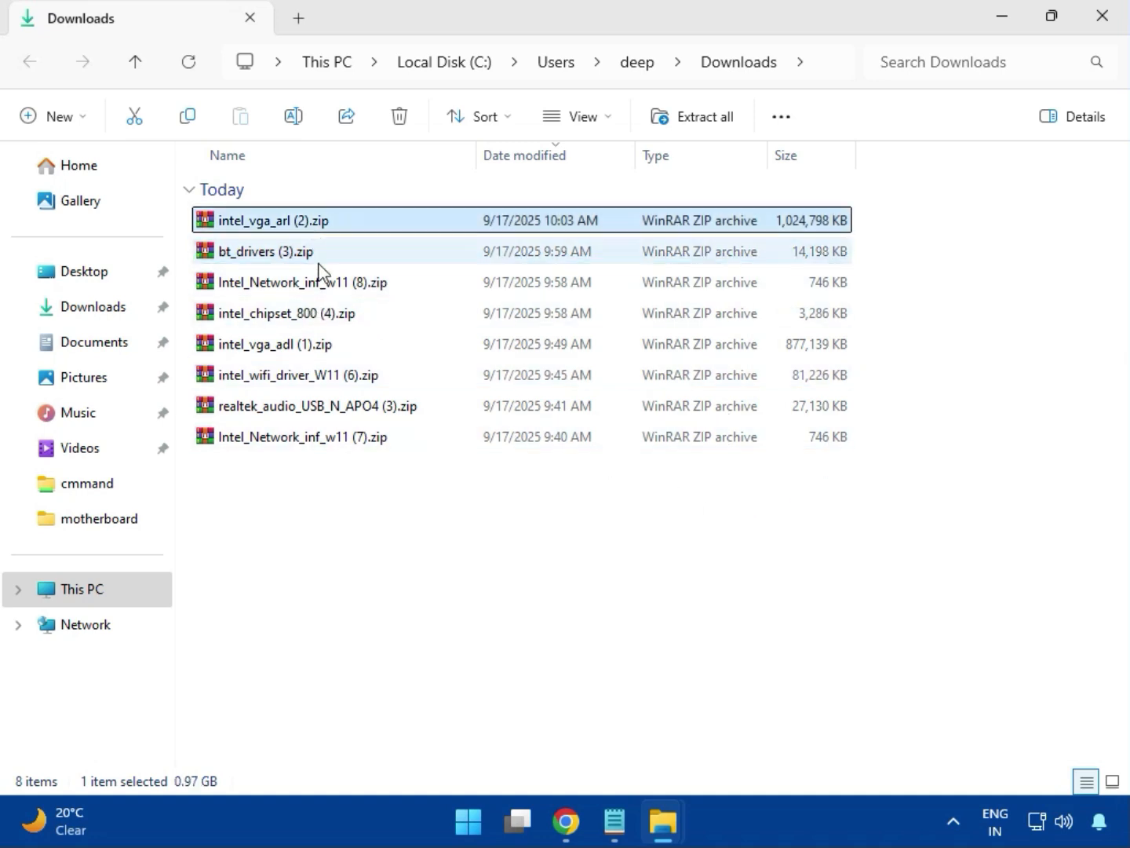
{"action": "double_click", "coordinate": [307, 226]}
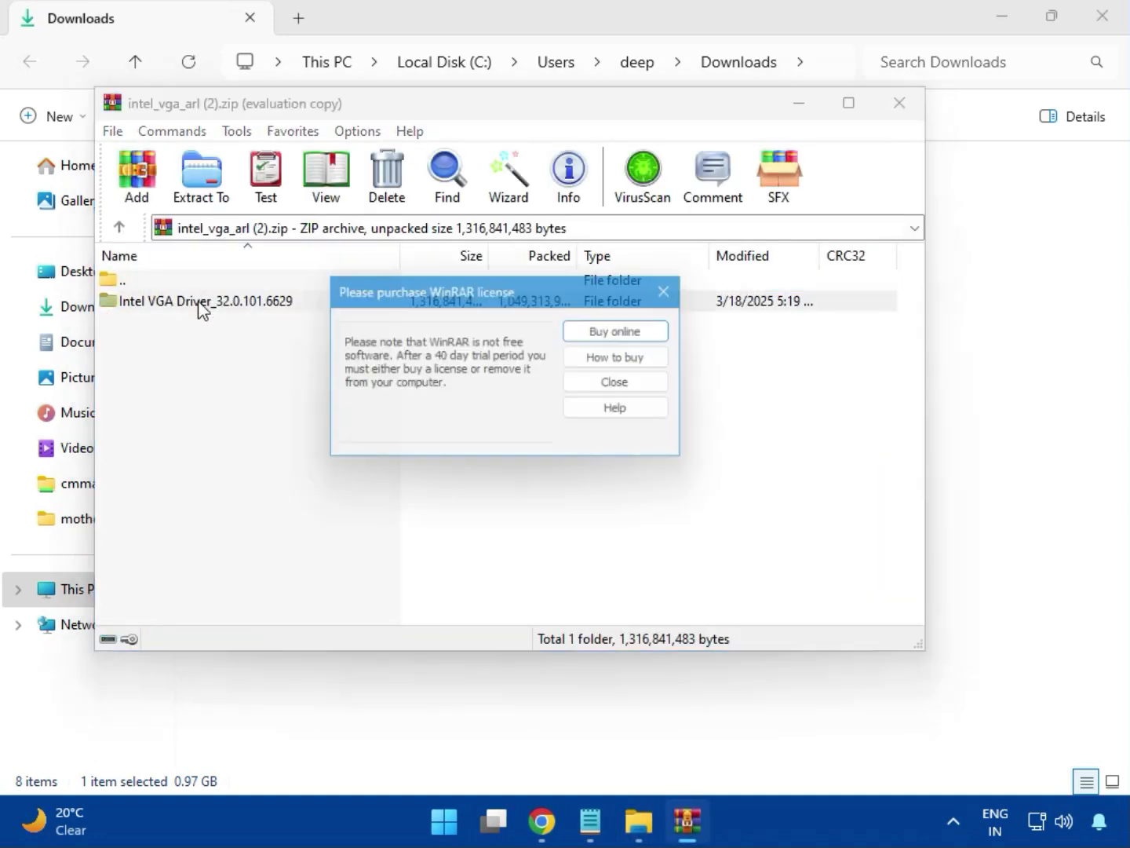
{"action": "left_click", "coordinate": [664, 292]}
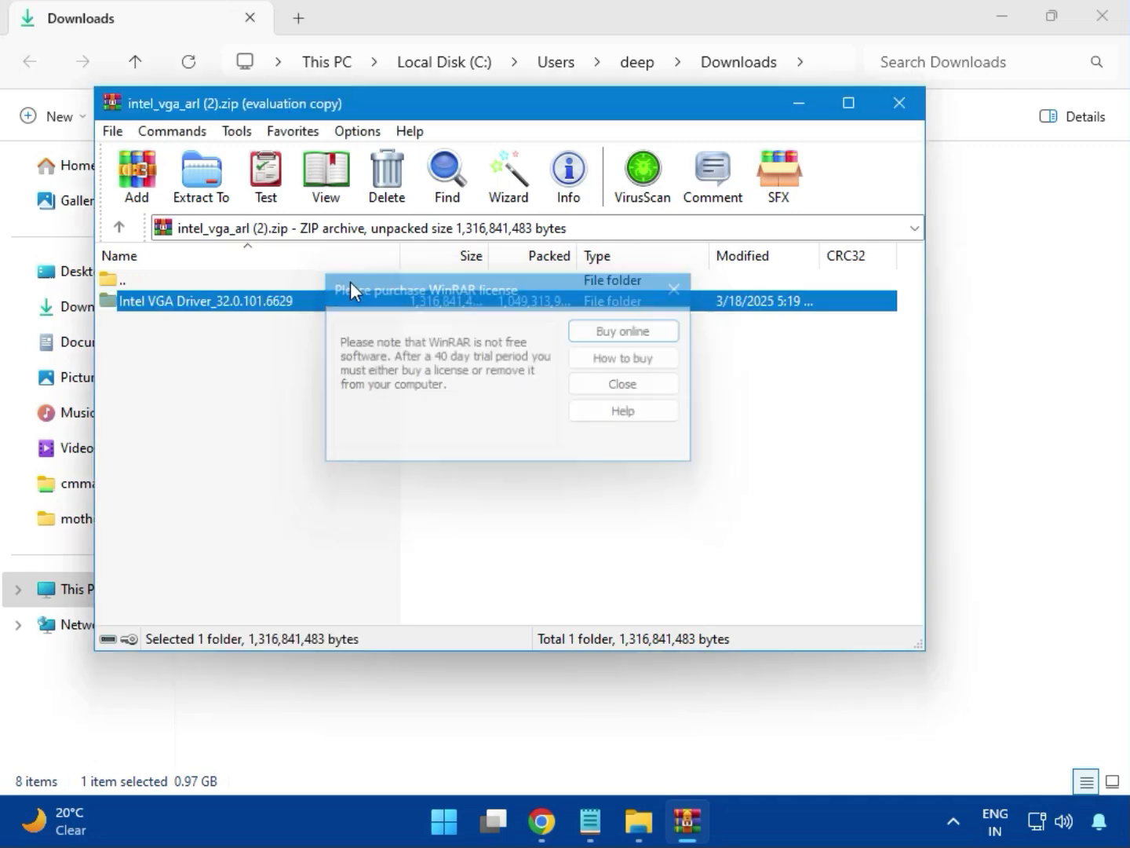
{"action": "double_click", "coordinate": [233, 302]}
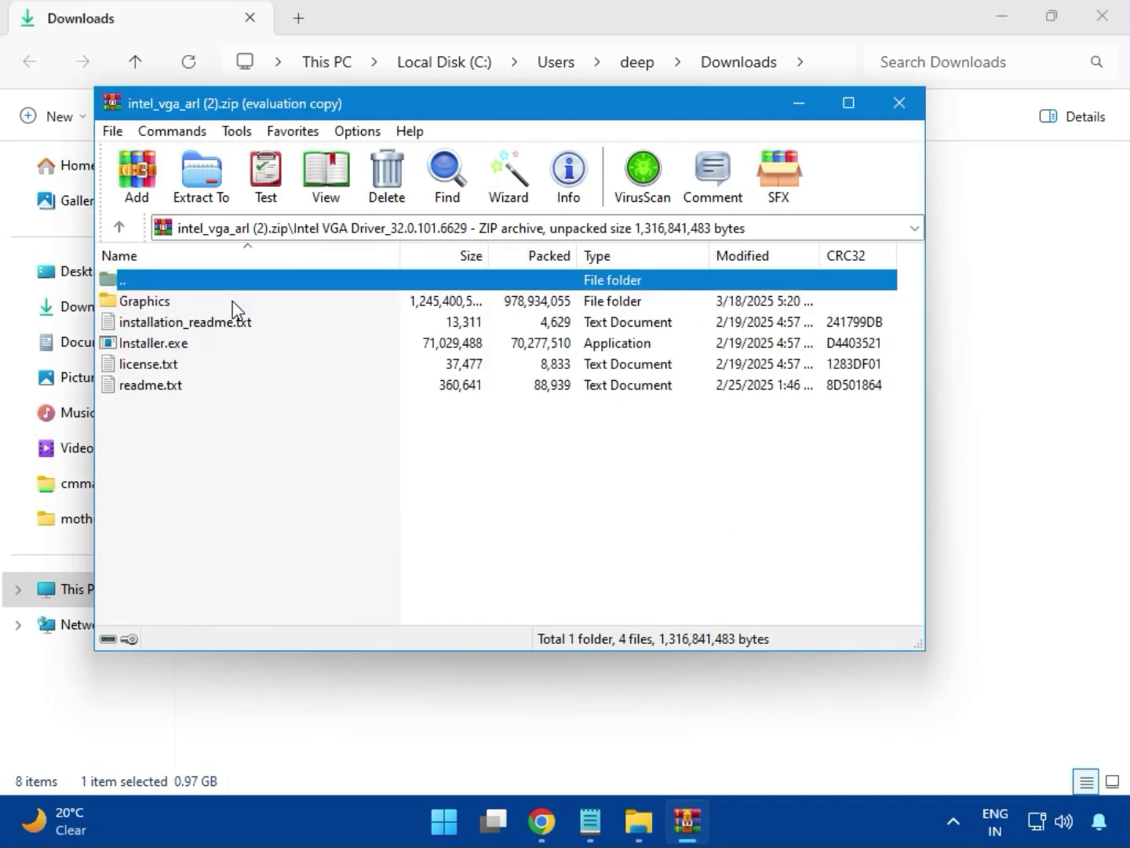
{"action": "left_click", "coordinate": [188, 350]}
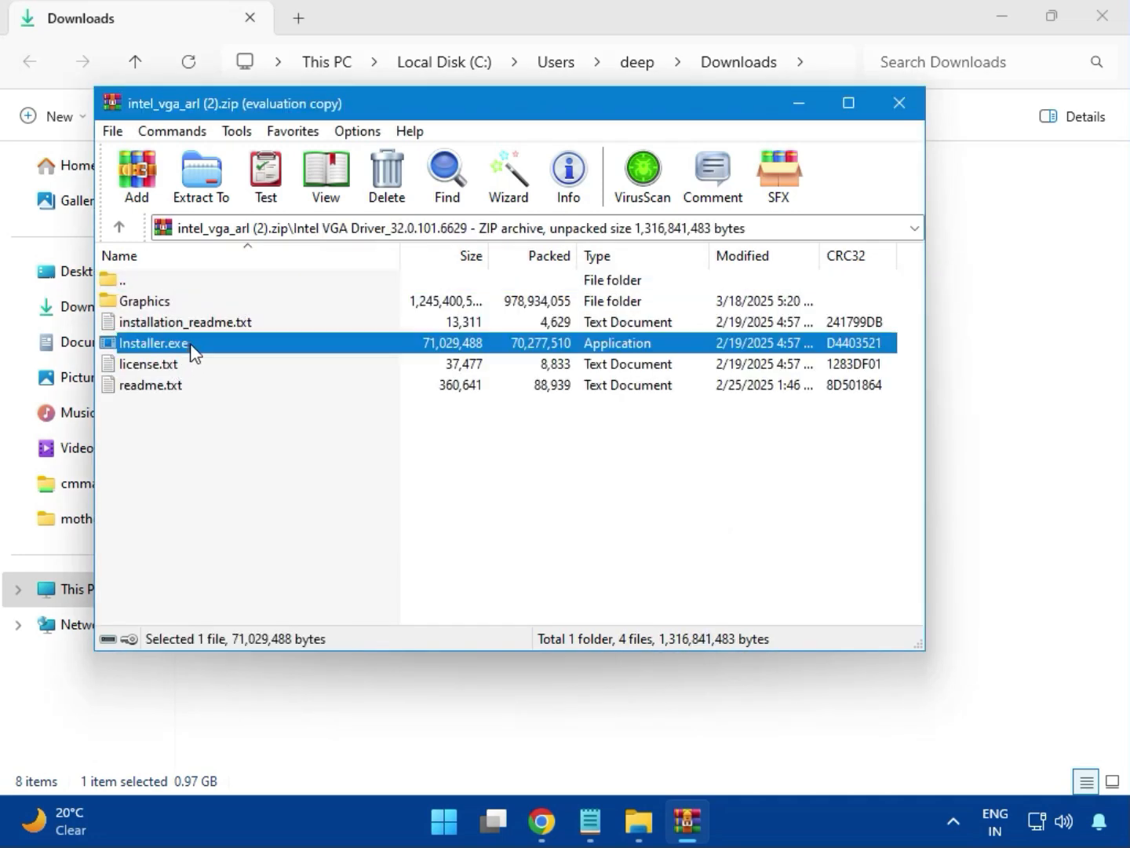
{"action": "double_click", "coordinate": [223, 350]}
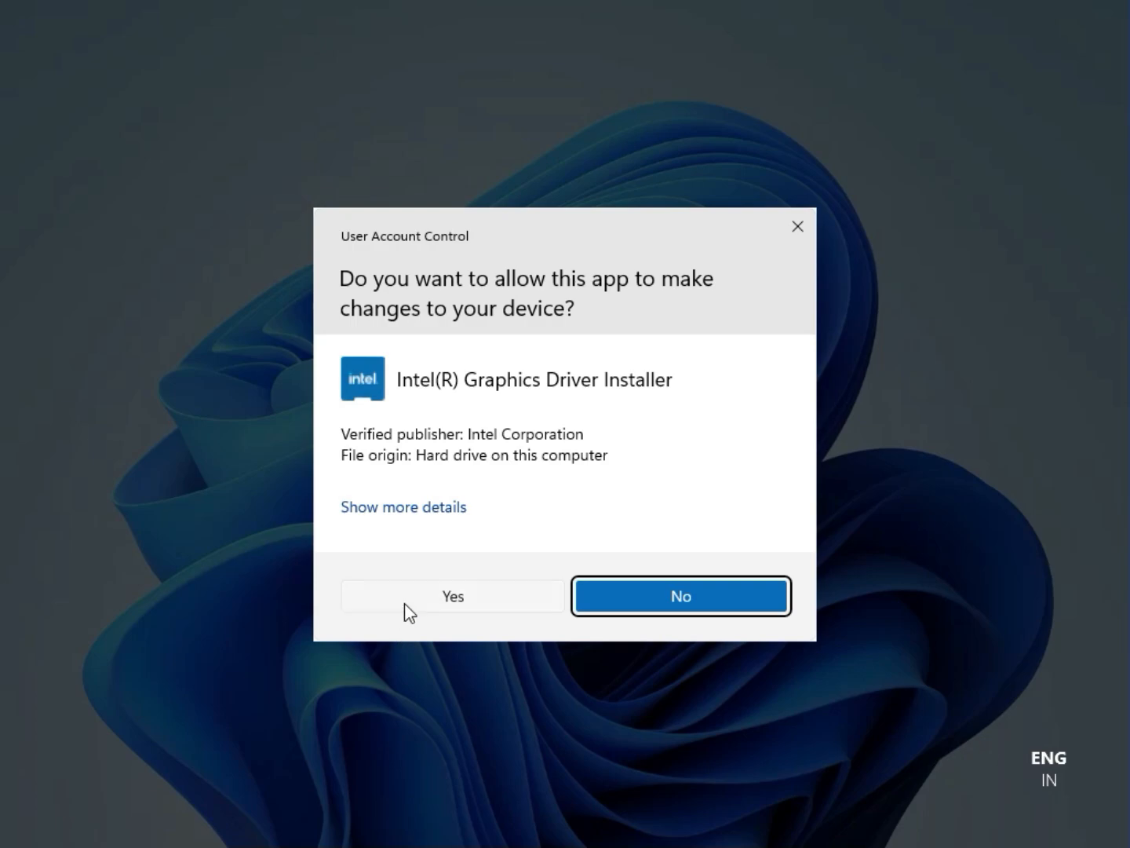
Step: Allow the Intel Graphics Driver Installer to make changes, try to install the driver, and close the installer and archive
{"action": "left_click", "coordinate": [437, 596]}
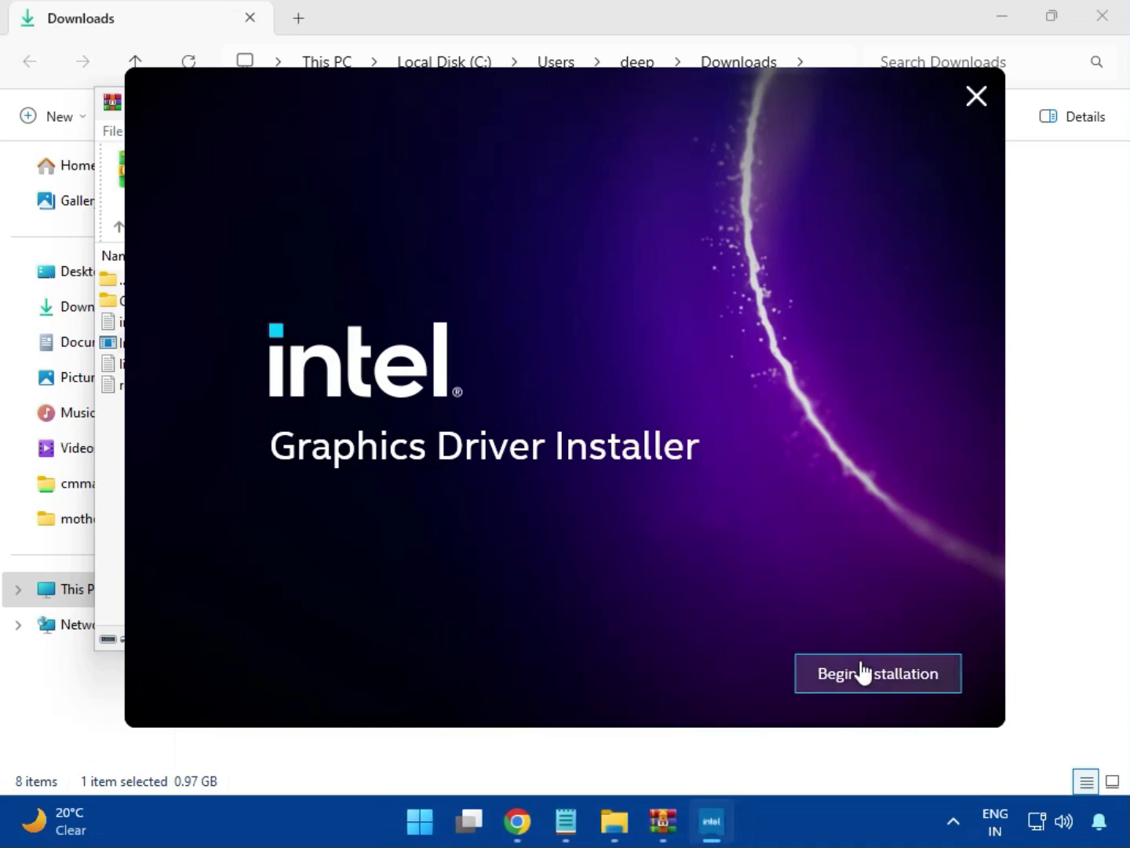
{"action": "left_click", "coordinate": [864, 672]}
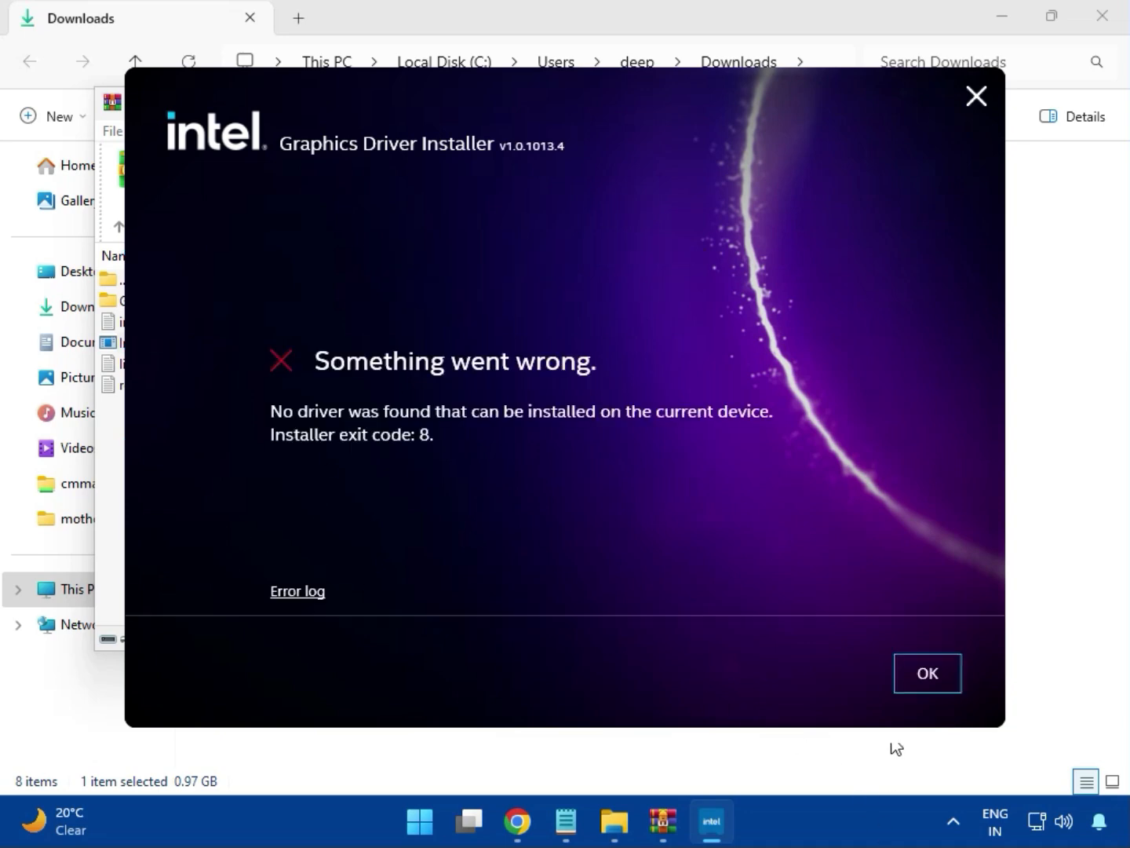
{"action": "left_click", "coordinate": [914, 683]}
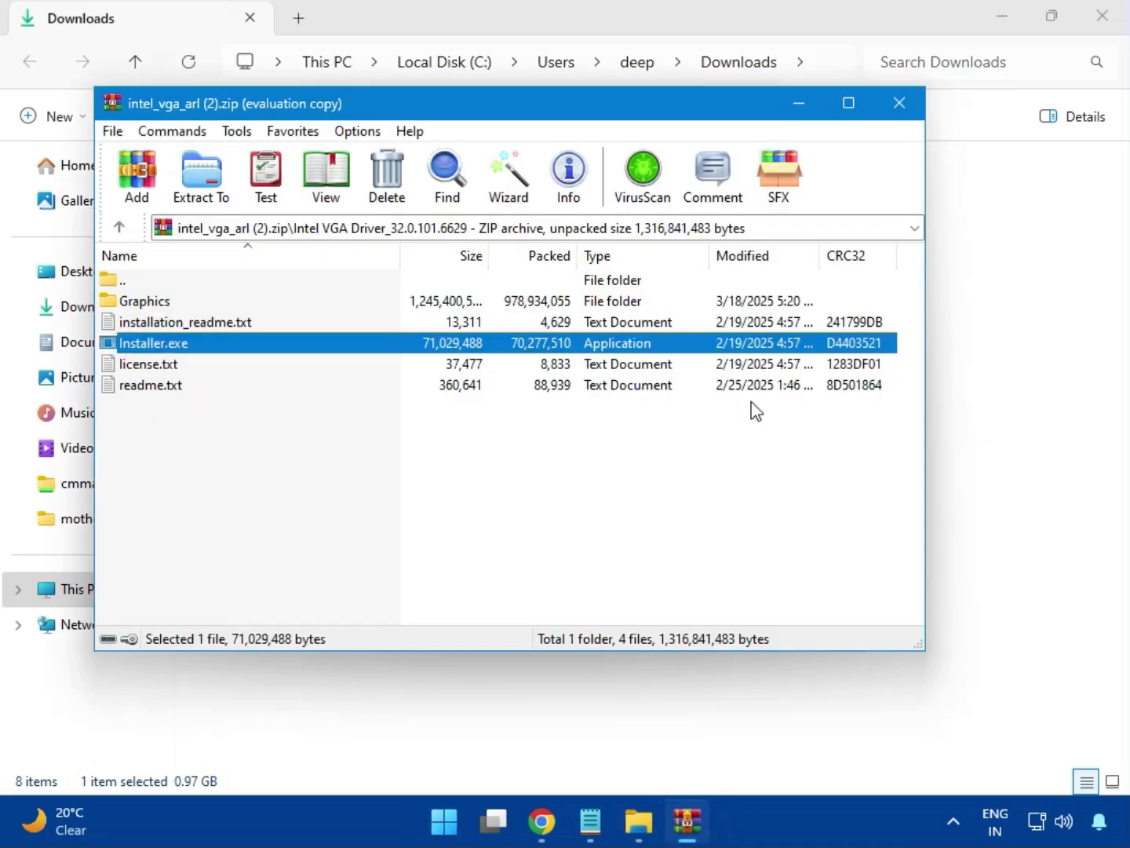
{"action": "left_click", "coordinate": [899, 102]}
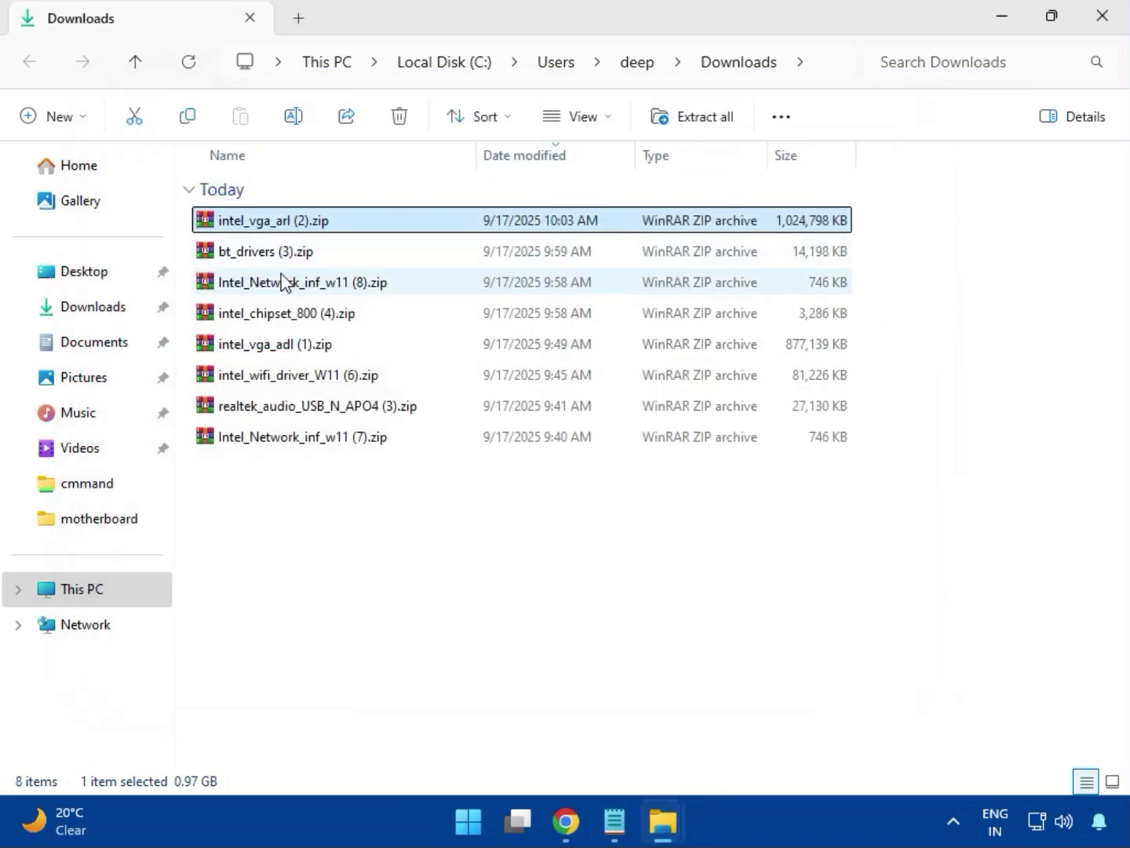
Step: Open bt_drivers (3).zip and run Intel Bluetooth.msi from the Intel BlueTooth Driver_23.70.0.2 folder
{"action": "left_click", "coordinate": [243, 259]}
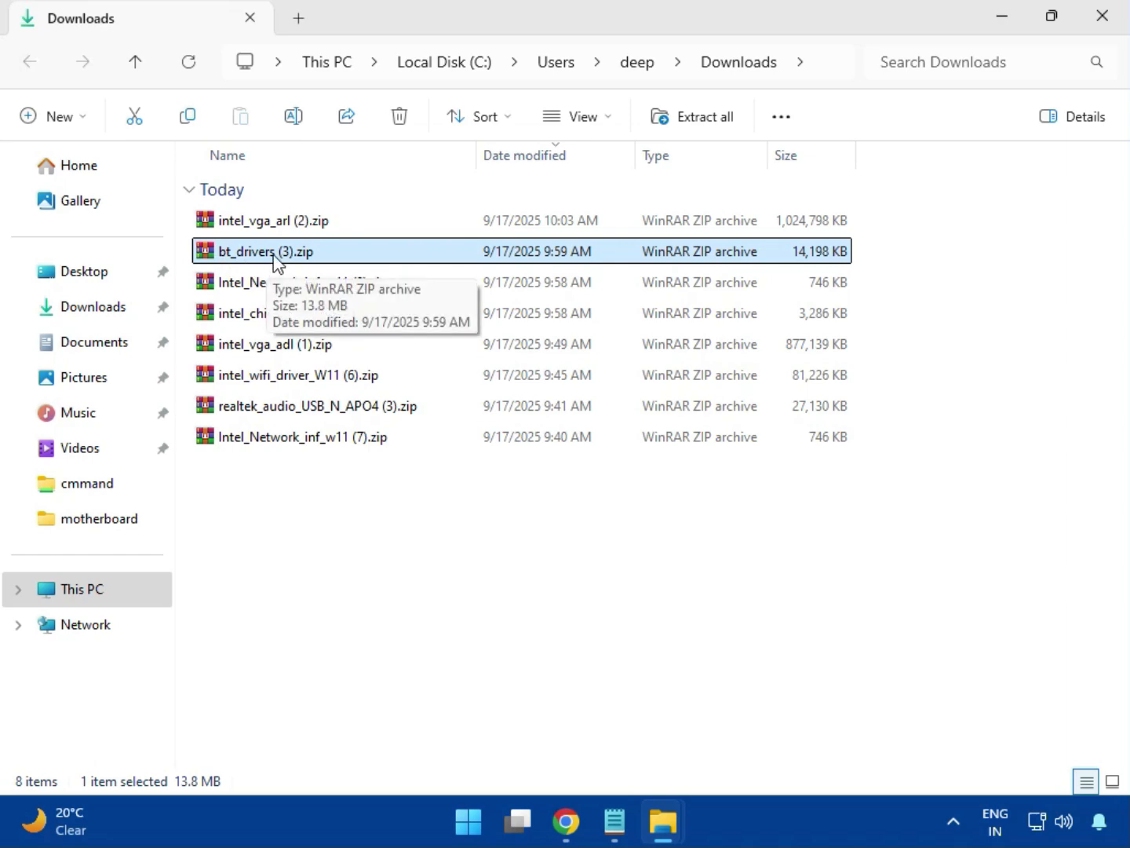
{"action": "double_click", "coordinate": [274, 259]}
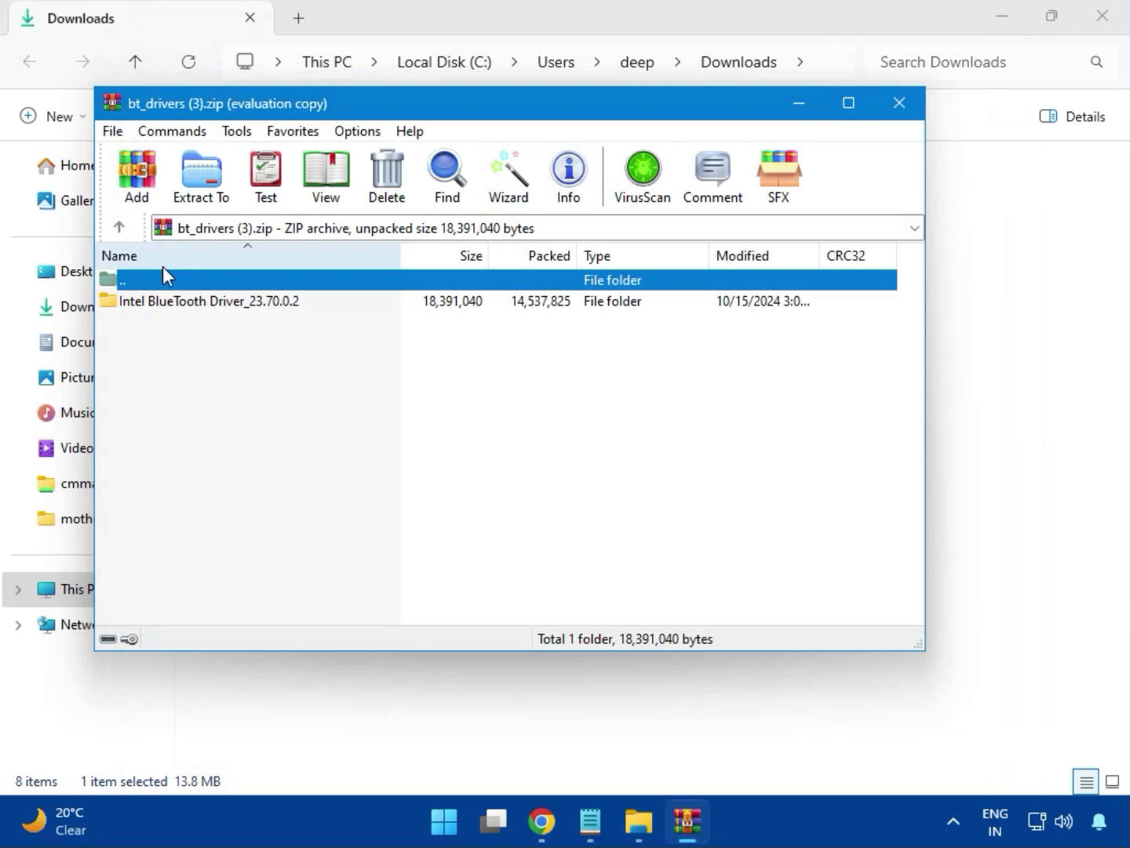
{"action": "left_click", "coordinate": [183, 310]}
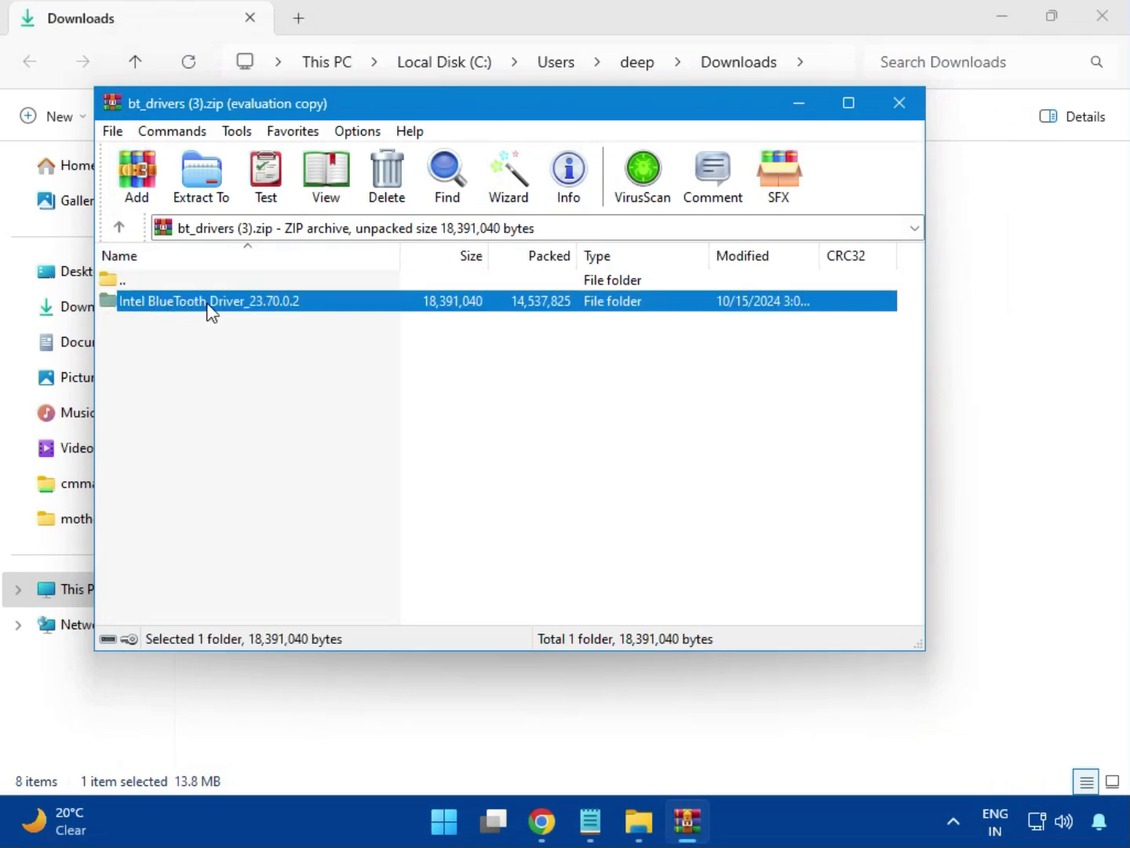
{"action": "double_click", "coordinate": [212, 310]}
{"action": "double_click", "coordinate": [192, 310]}
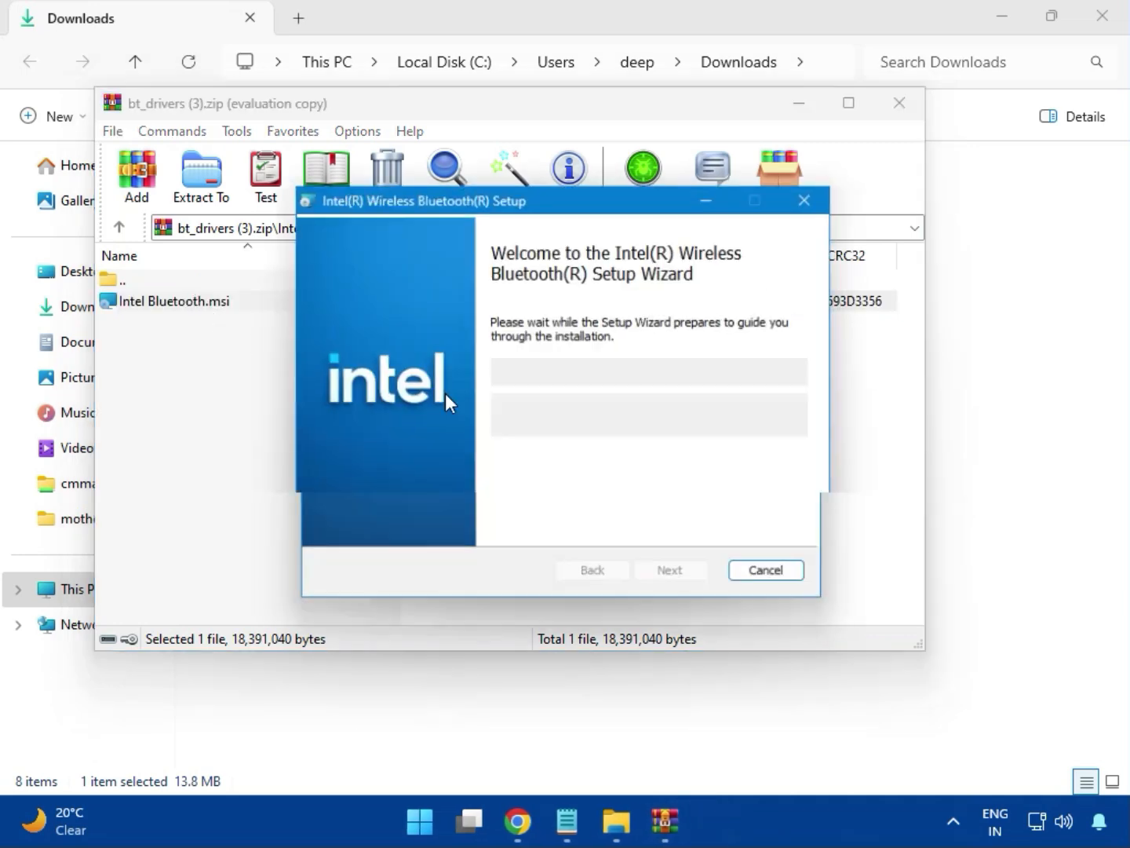
Step: Accept the licence, install Intel Wireless Bluetooth with the Typical setup type, allow the changes, and close the finished wizard and the archive
{"action": "left_click", "coordinate": [674, 580]}
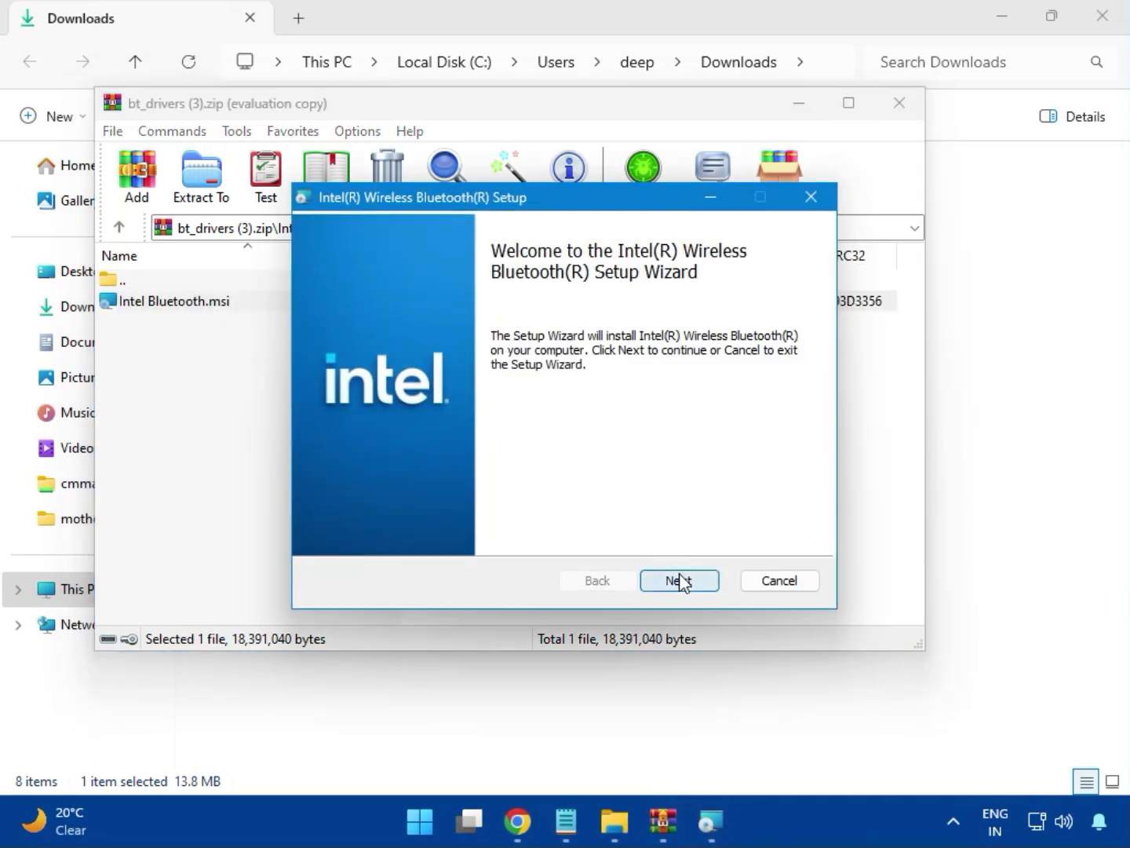
{"action": "left_click", "coordinate": [398, 533]}
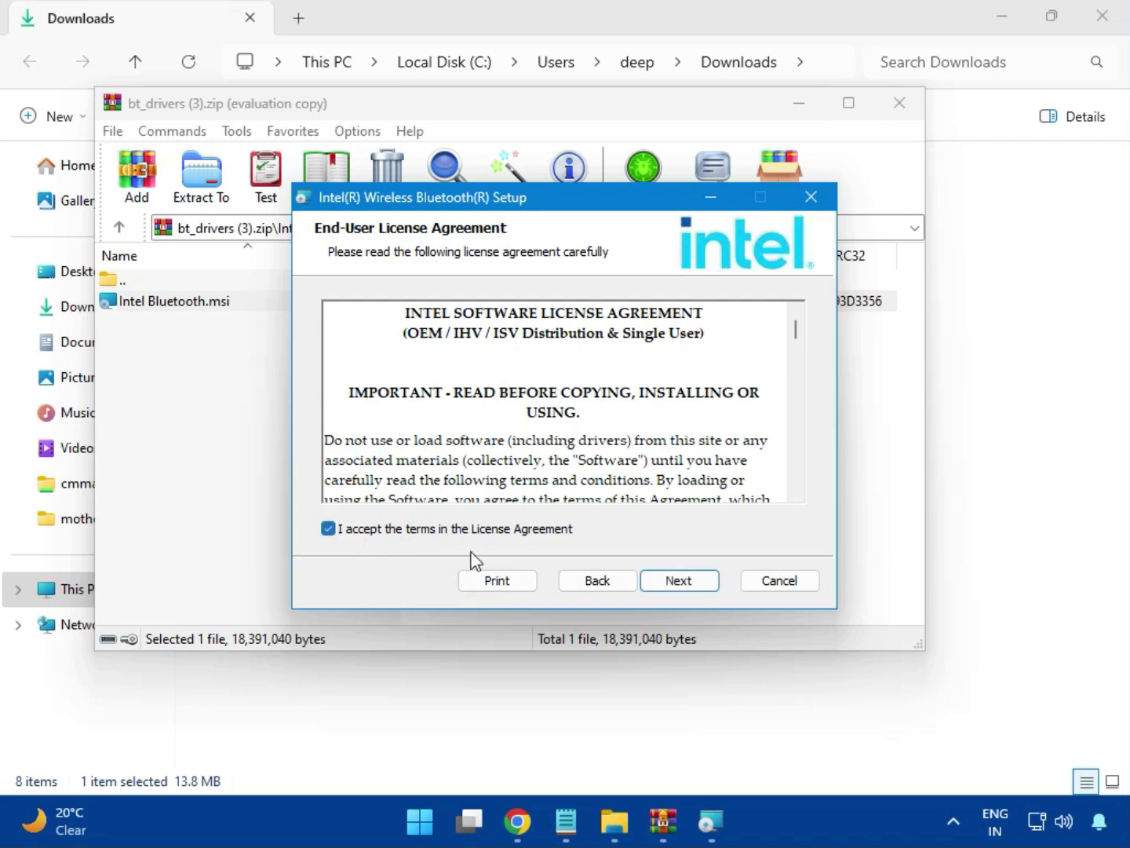
{"action": "left_click", "coordinate": [648, 582]}
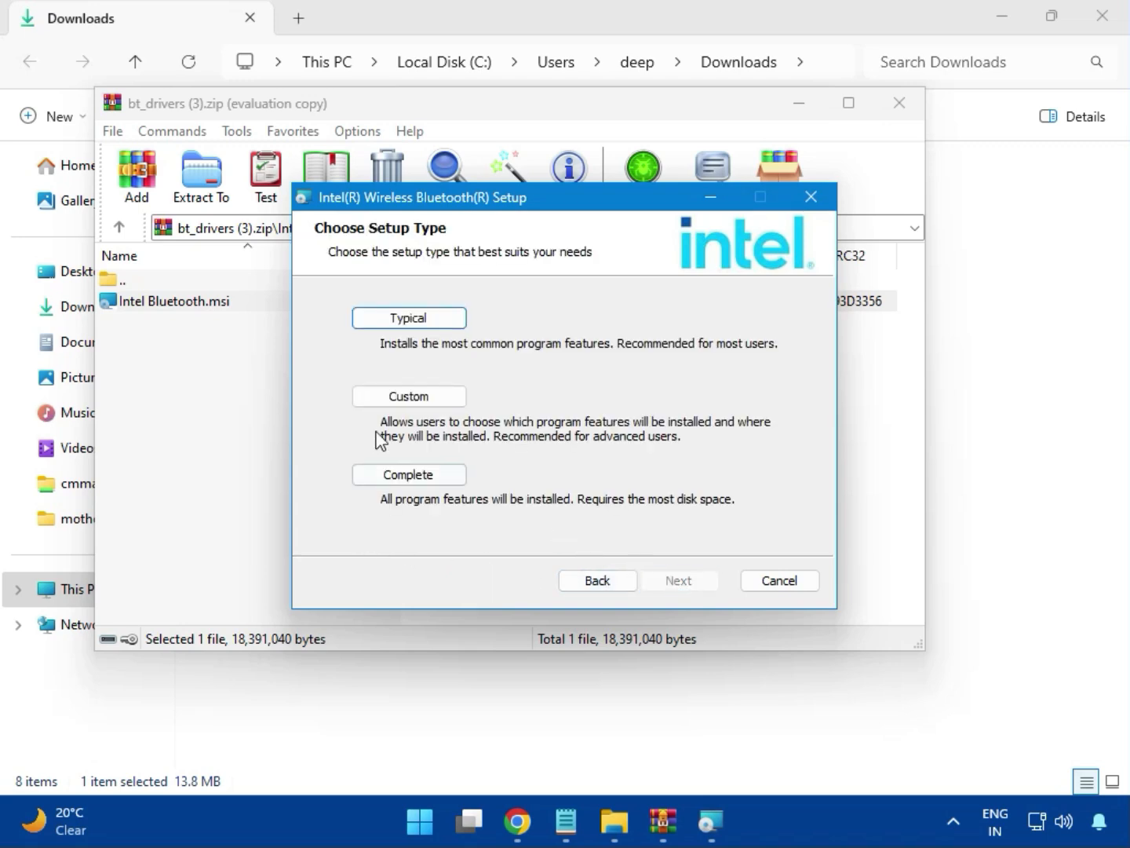
{"action": "left_click", "coordinate": [392, 321]}
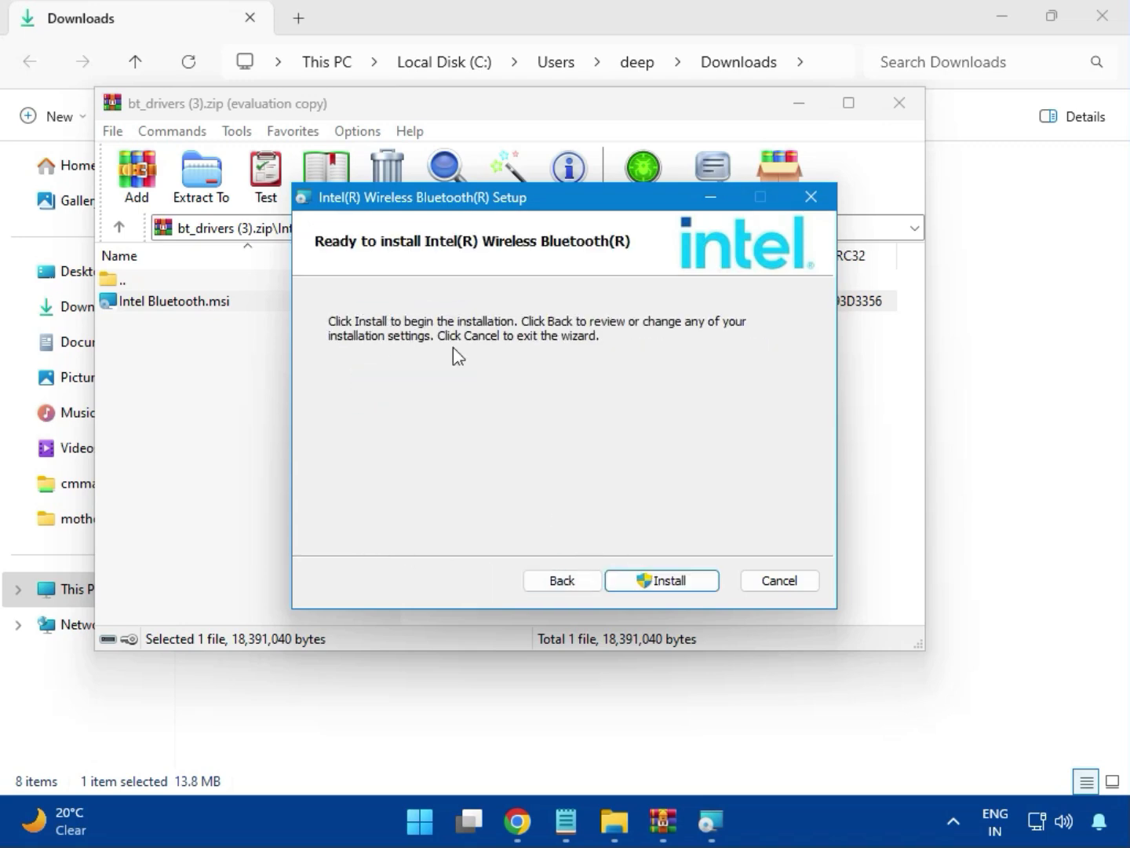
{"action": "left_click", "coordinate": [648, 579]}
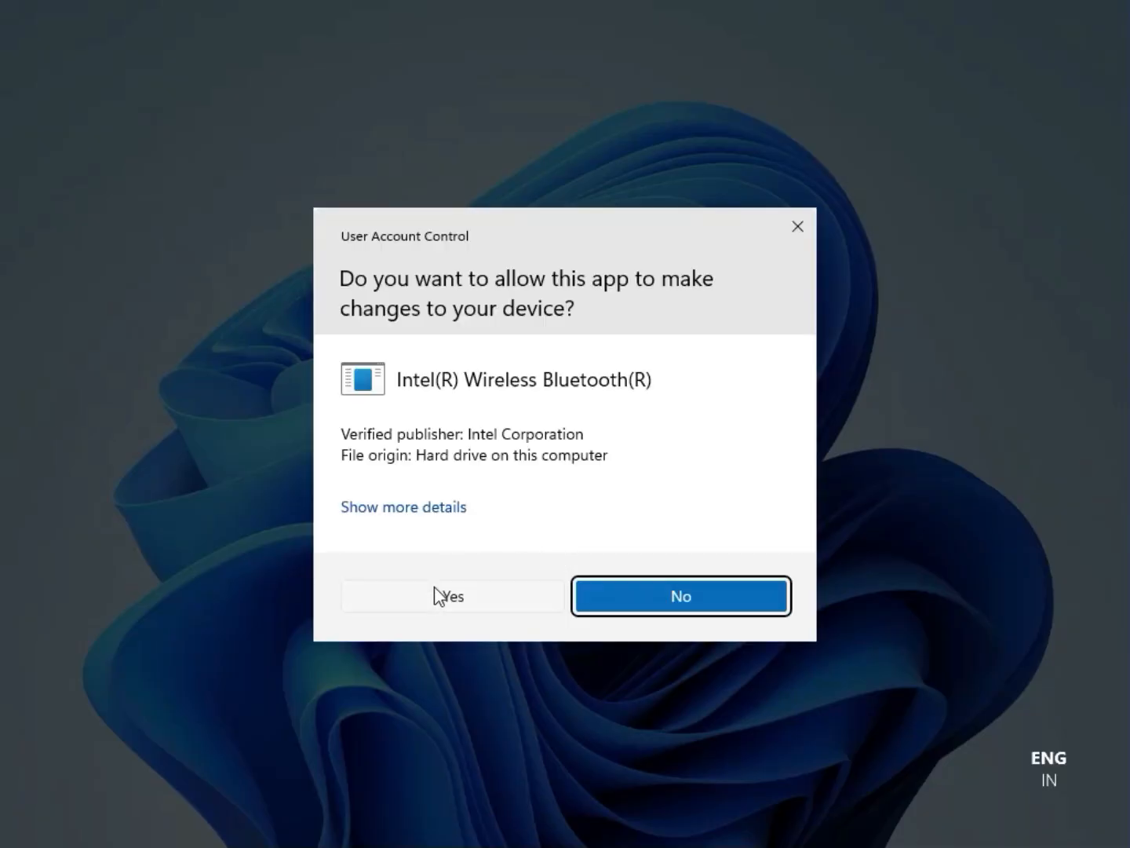
{"action": "left_click", "coordinate": [434, 595]}
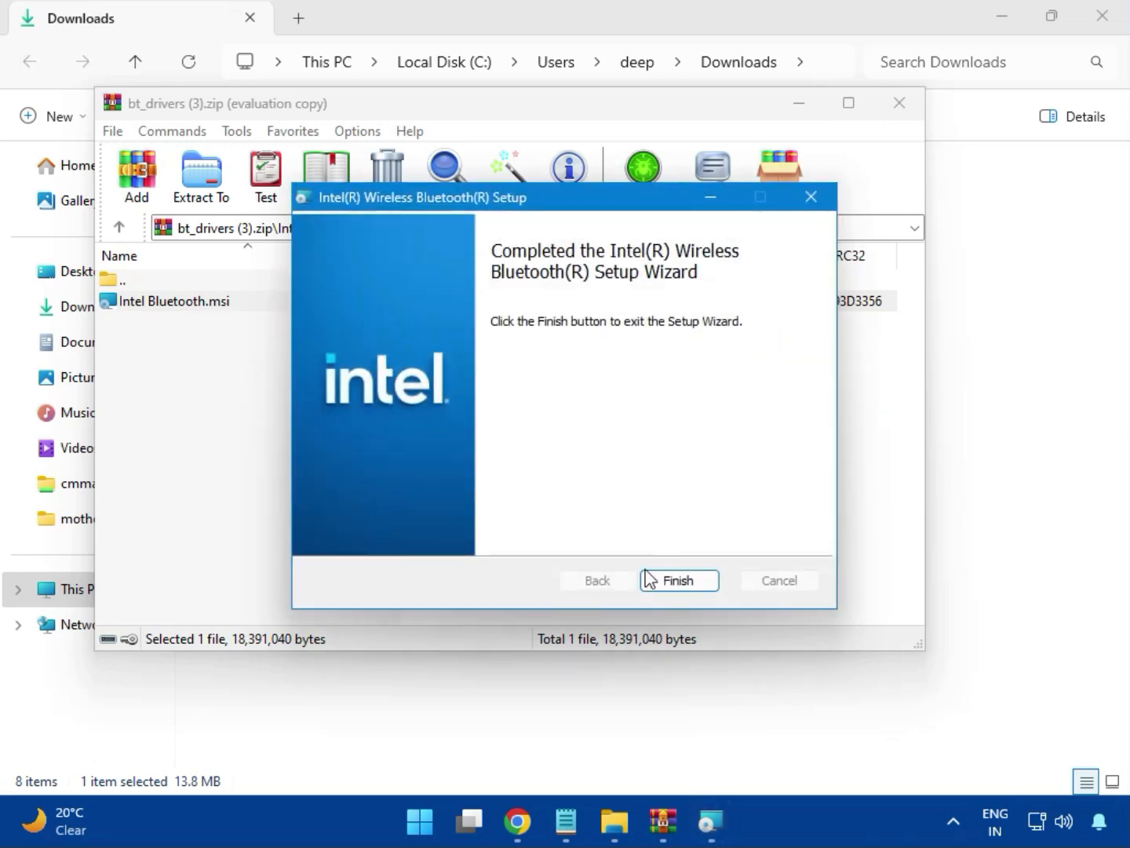
{"action": "left_click", "coordinate": [680, 581]}
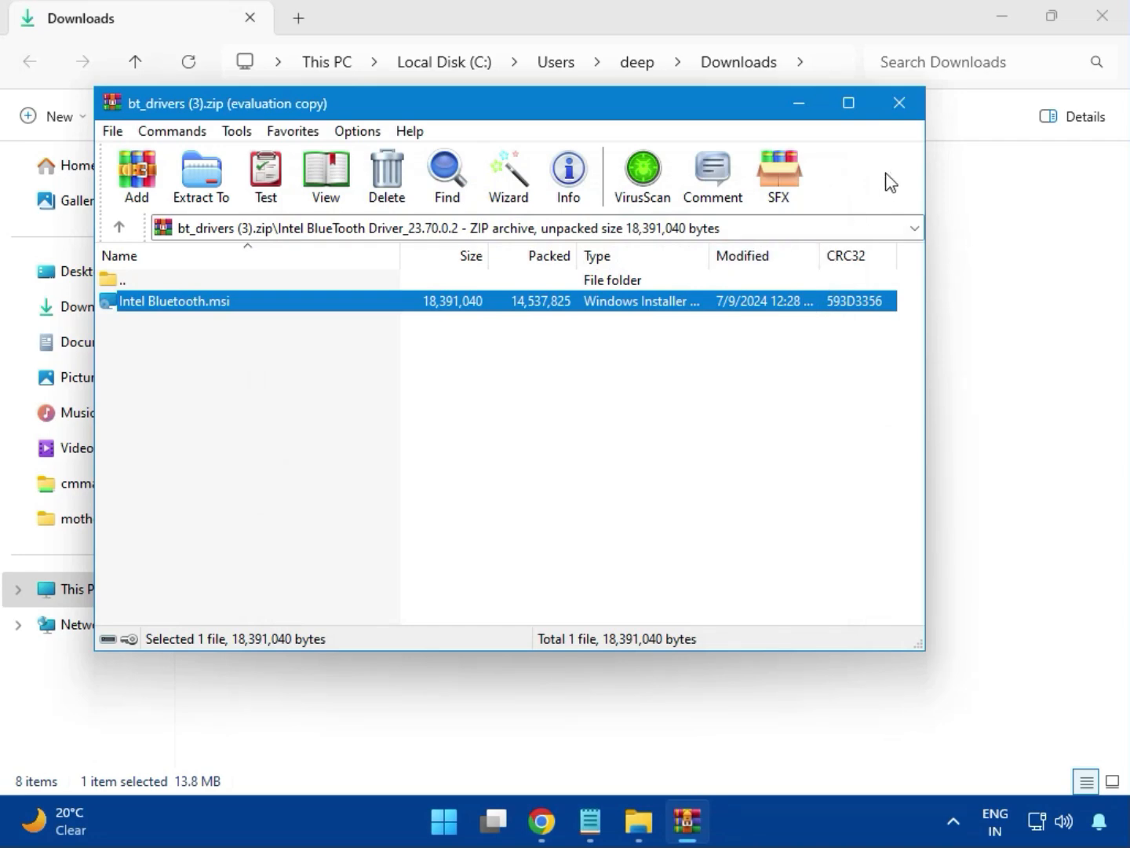
{"action": "left_click", "coordinate": [907, 109]}
Step: Open Intel_Network_inf_w11 (8).zip, dismiss the WinRAR reminder window, and run MSI SetupDrv64.exe from the W11 folder
{"action": "left_click", "coordinate": [297, 284]}
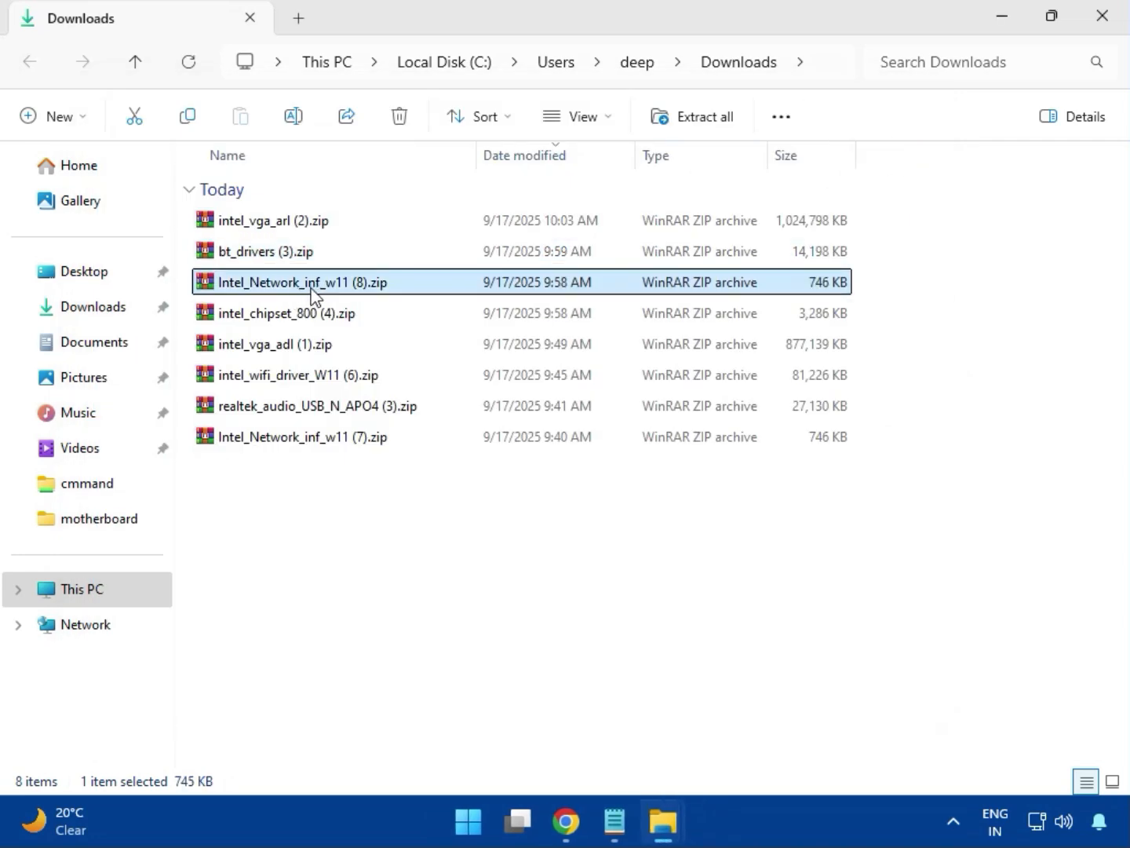
{"action": "double_click", "coordinate": [315, 287]}
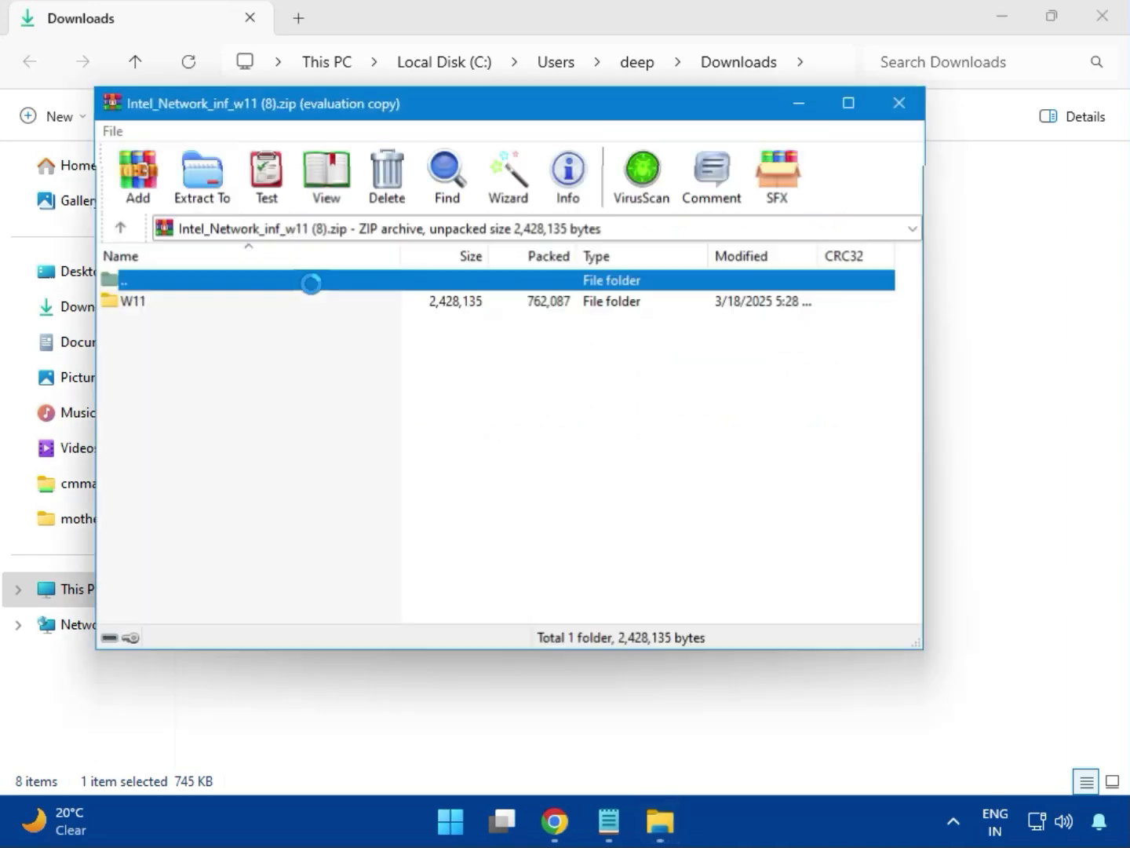
{"action": "left_click", "coordinate": [976, 63]}
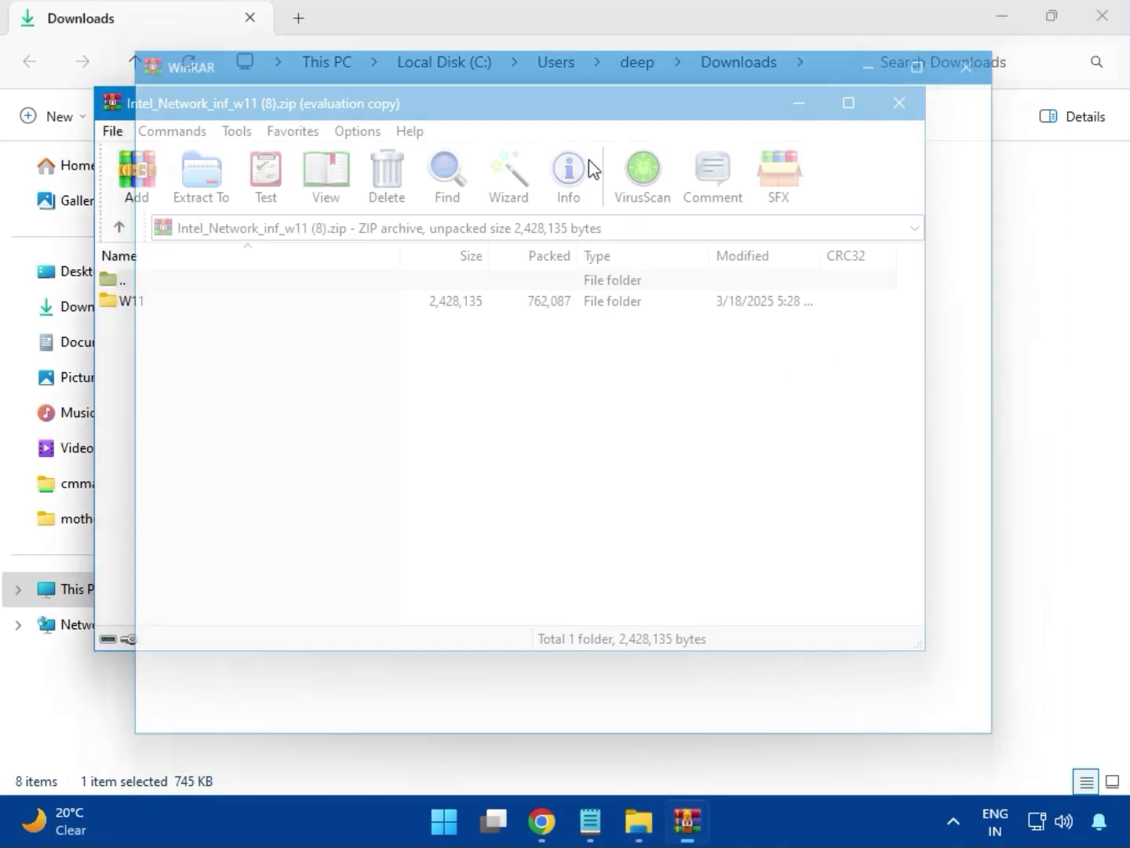
{"action": "left_click", "coordinate": [135, 305]}
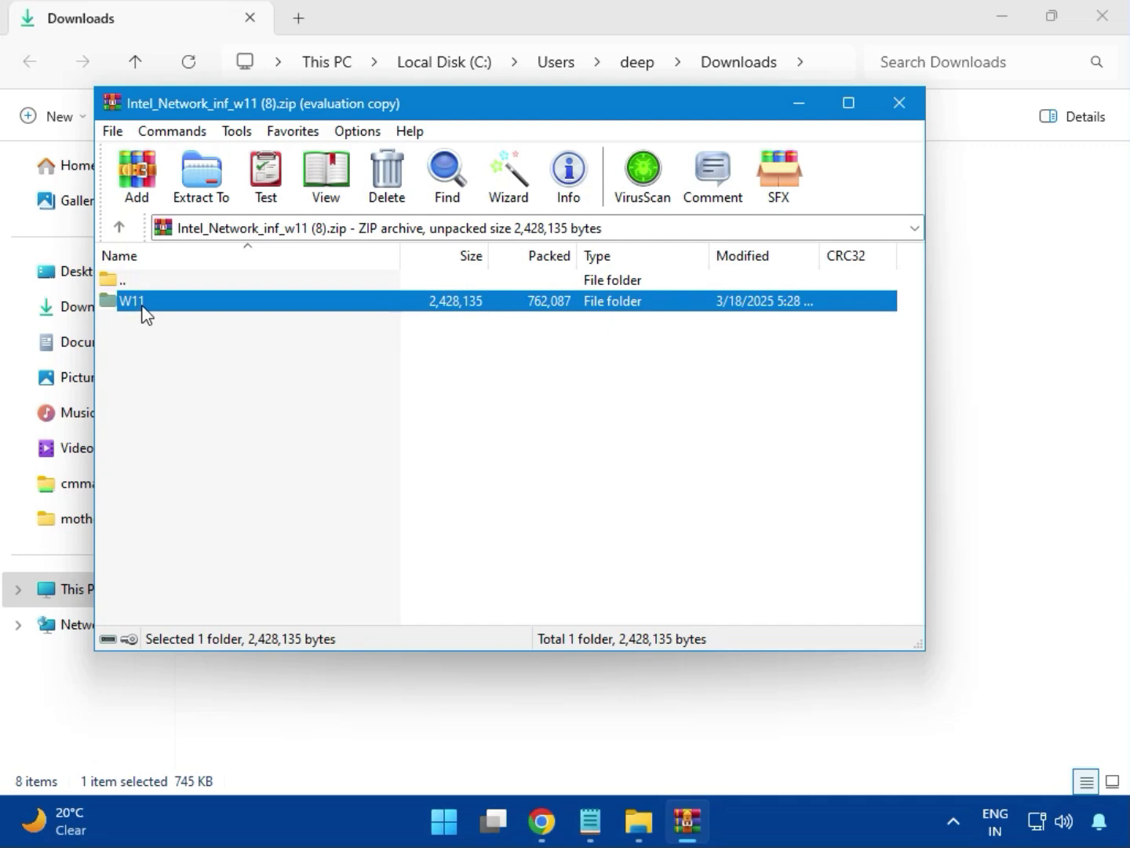
{"action": "double_click", "coordinate": [140, 311]}
{"action": "double_click", "coordinate": [213, 391]}
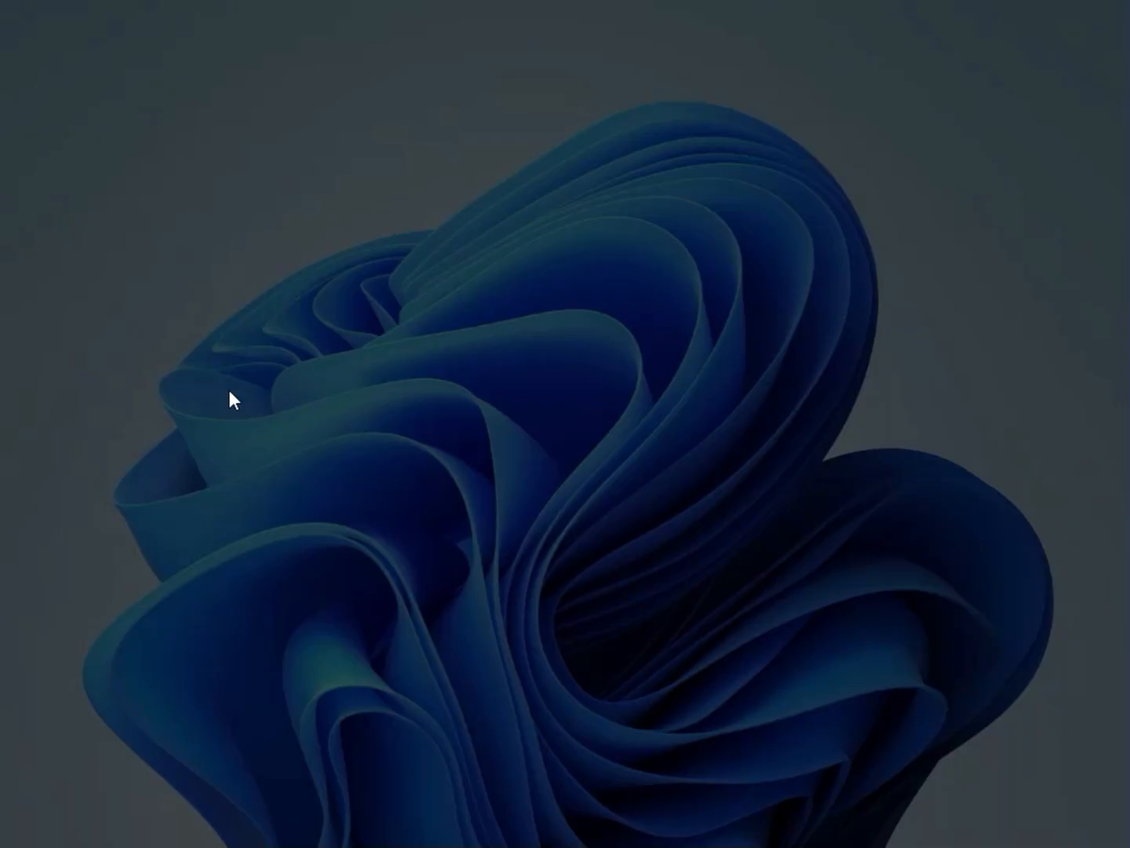
Step: Allow MSI SetupDrv to make changes and look for a network driver, and close the setup window and the archive
{"action": "left_click", "coordinate": [419, 581]}
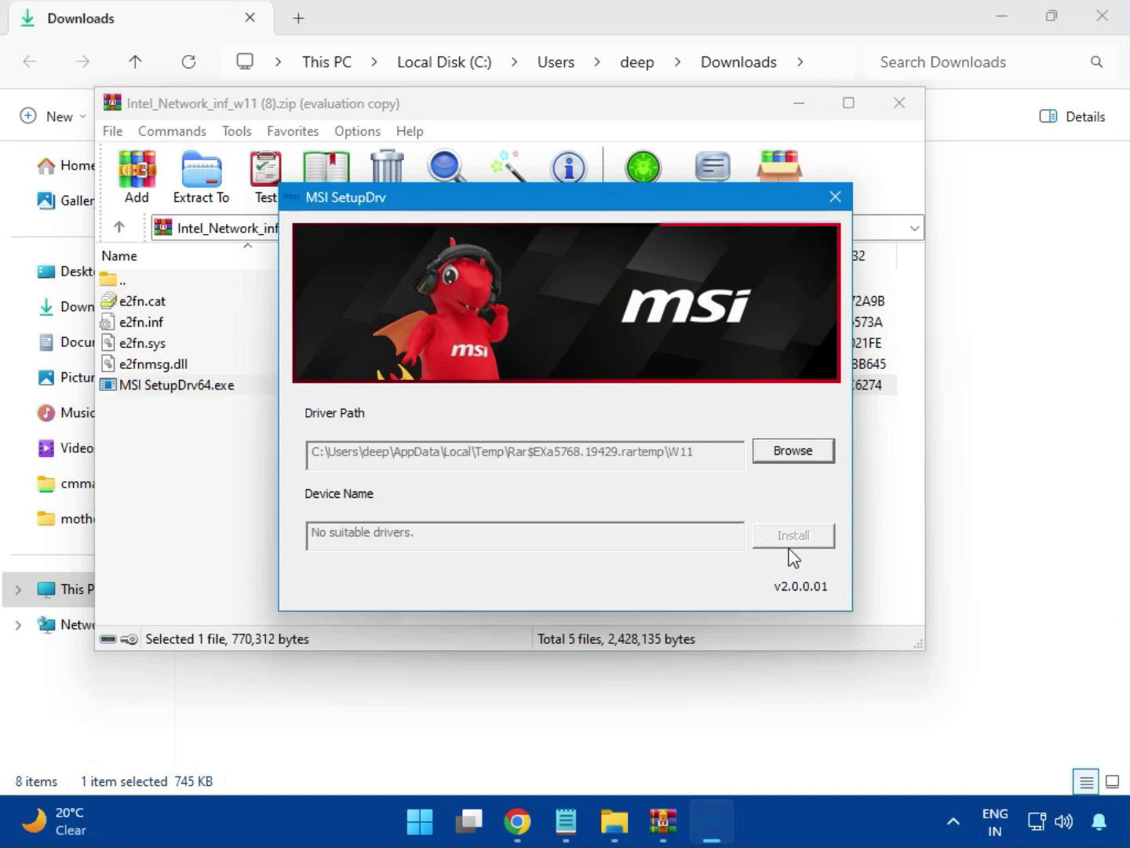
{"action": "left_click", "coordinate": [837, 182]}
{"action": "left_click", "coordinate": [836, 194]}
{"action": "left_click", "coordinate": [896, 109]}
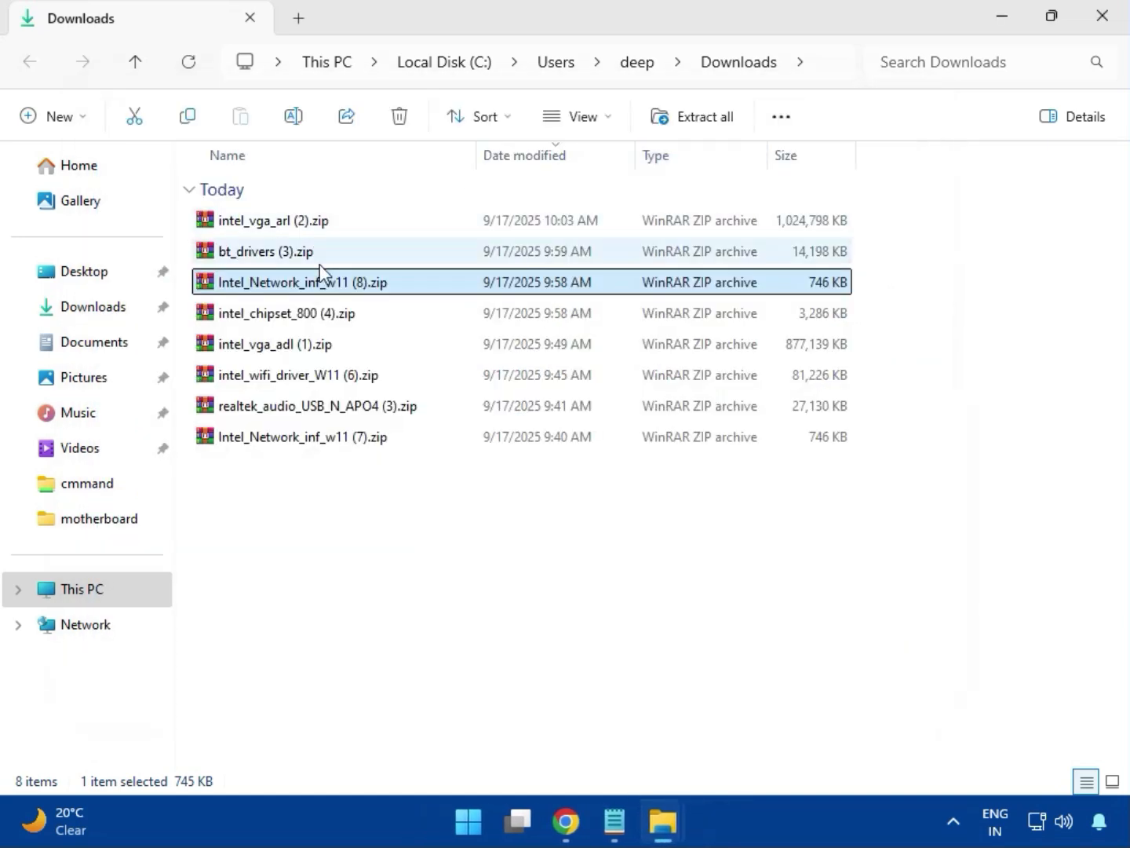
Step: Open intel_chipset_800 (4).zip, dismiss the licence reminder, and run SetupChipset.exe from the Intel Chipset Driver_10.1.20062.8627 folder
{"action": "left_click", "coordinate": [261, 321]}
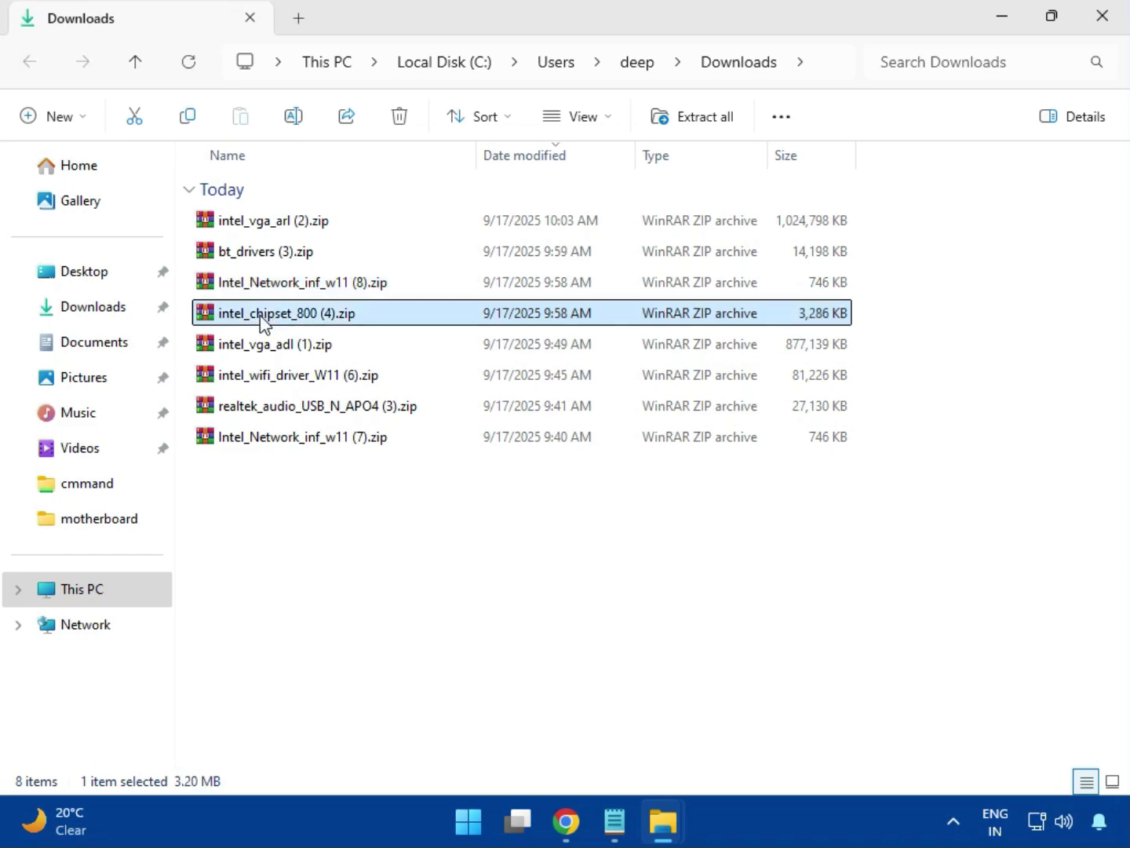
{"action": "double_click", "coordinate": [319, 322]}
{"action": "left_click", "coordinate": [159, 305]}
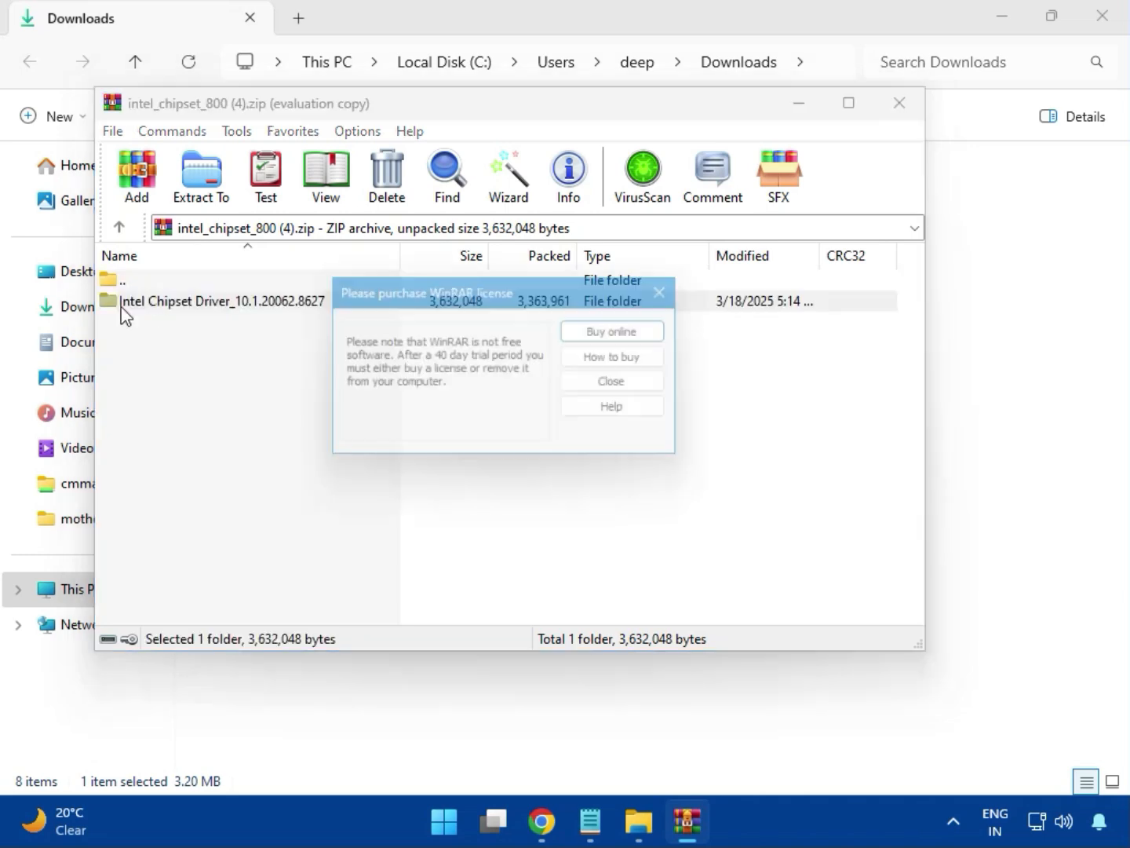
{"action": "key", "text": "Escape"}
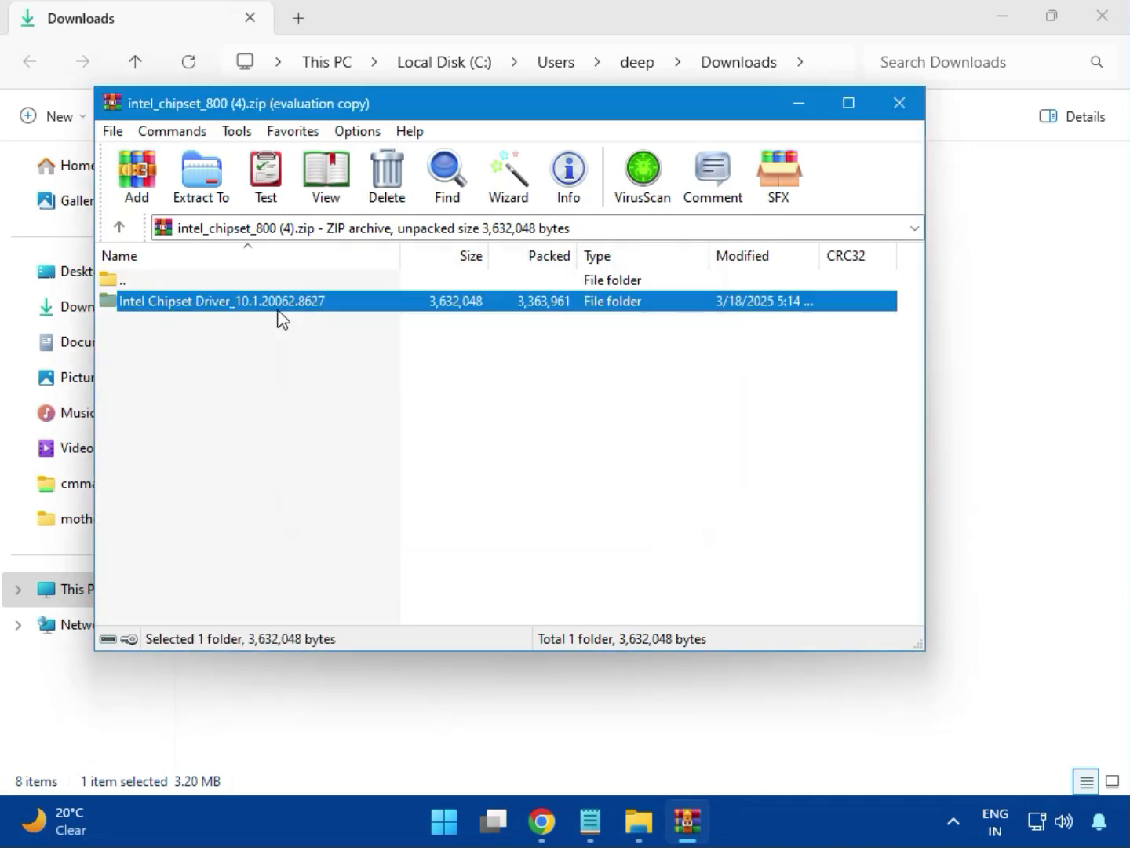
{"action": "double_click", "coordinate": [276, 306]}
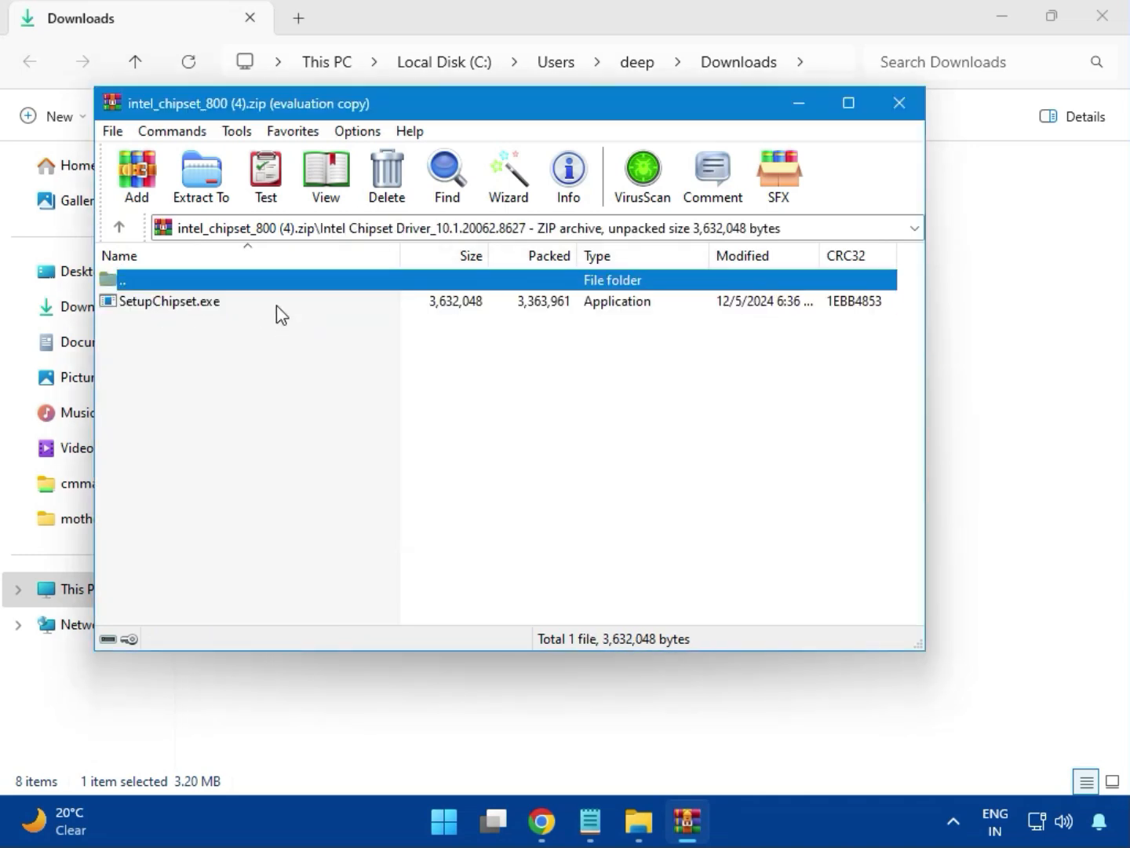
{"action": "double_click", "coordinate": [181, 304]}
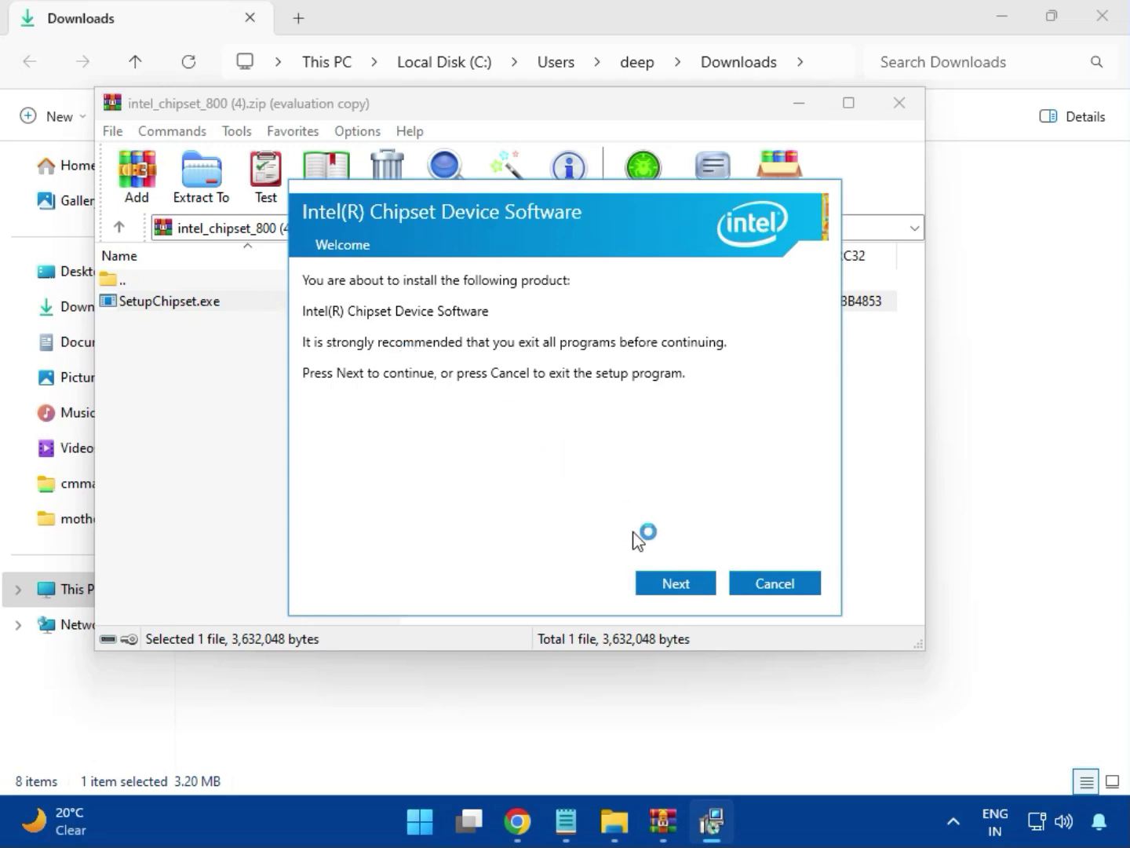
Step: Try to install the Intel Chipset Device Software, allowing it to make changes, and close the installer and the archive
{"action": "left_click", "coordinate": [676, 581]}
{"action": "left_click", "coordinate": [679, 585]}
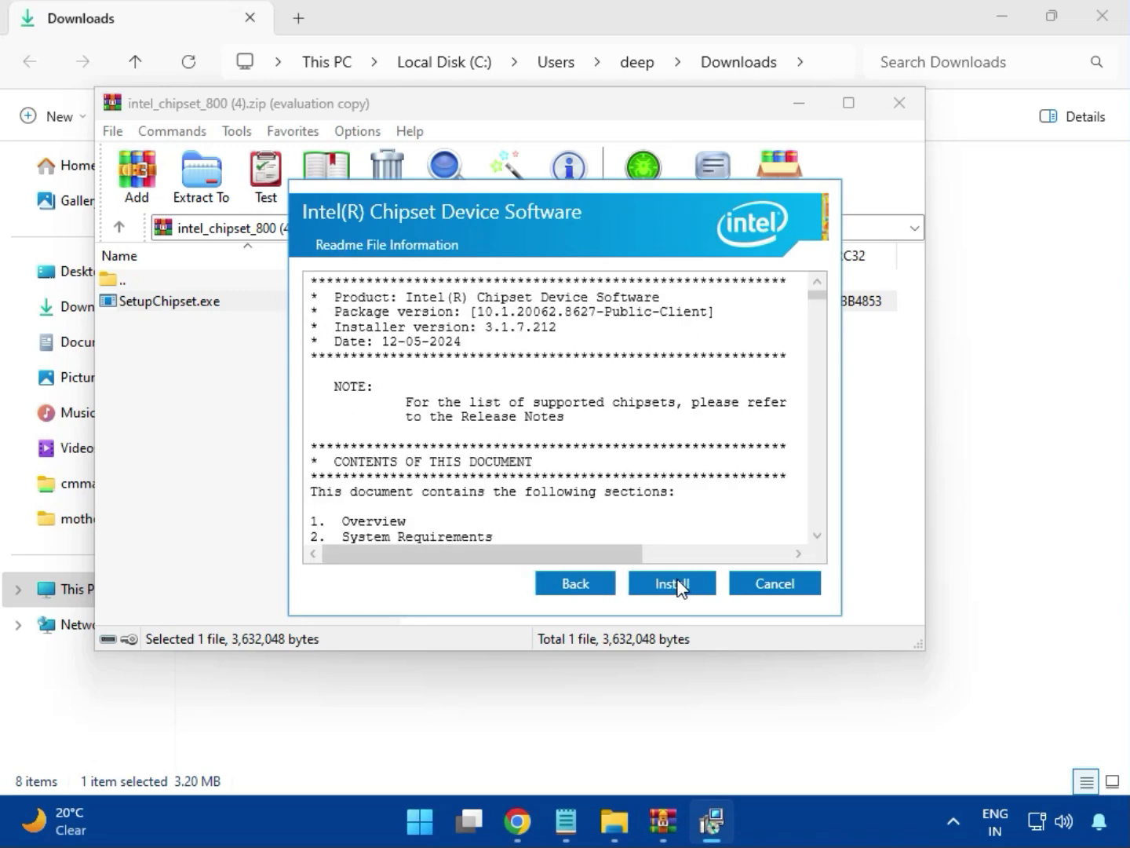
{"action": "left_click", "coordinate": [675, 581]}
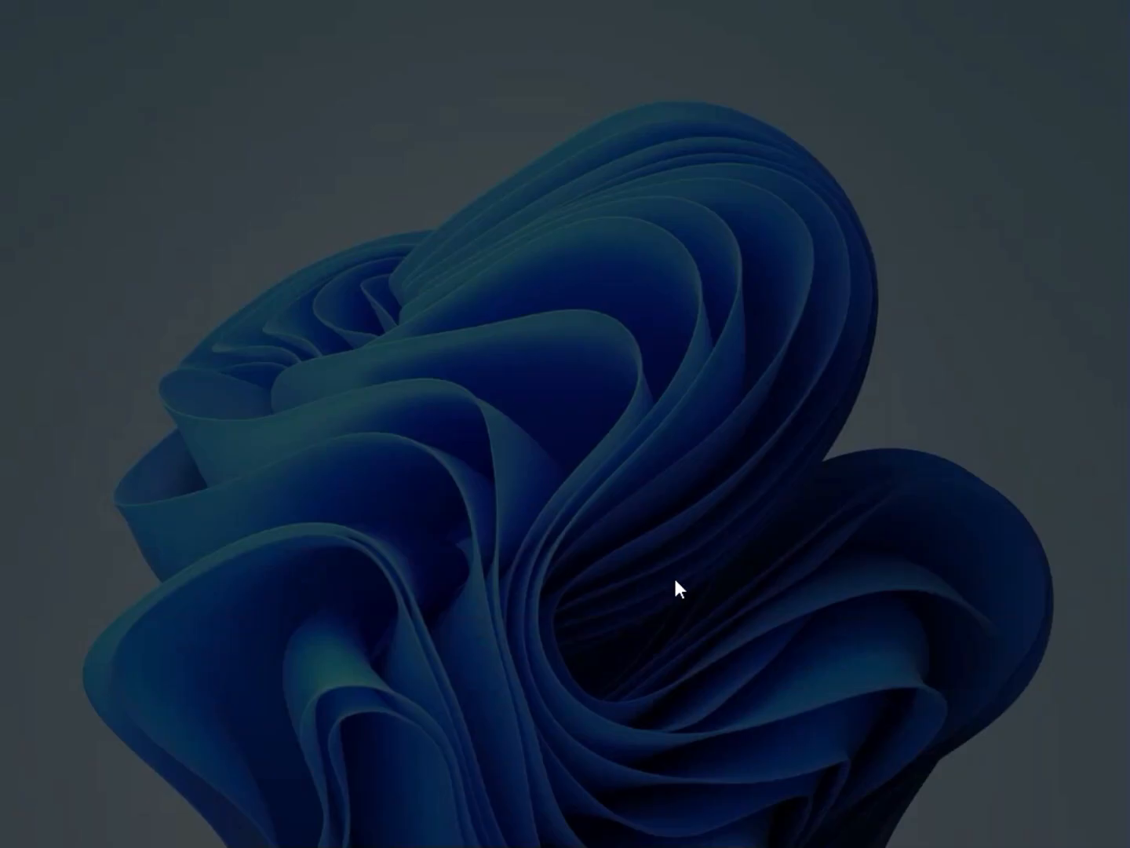
{"action": "left_click", "coordinate": [500, 593]}
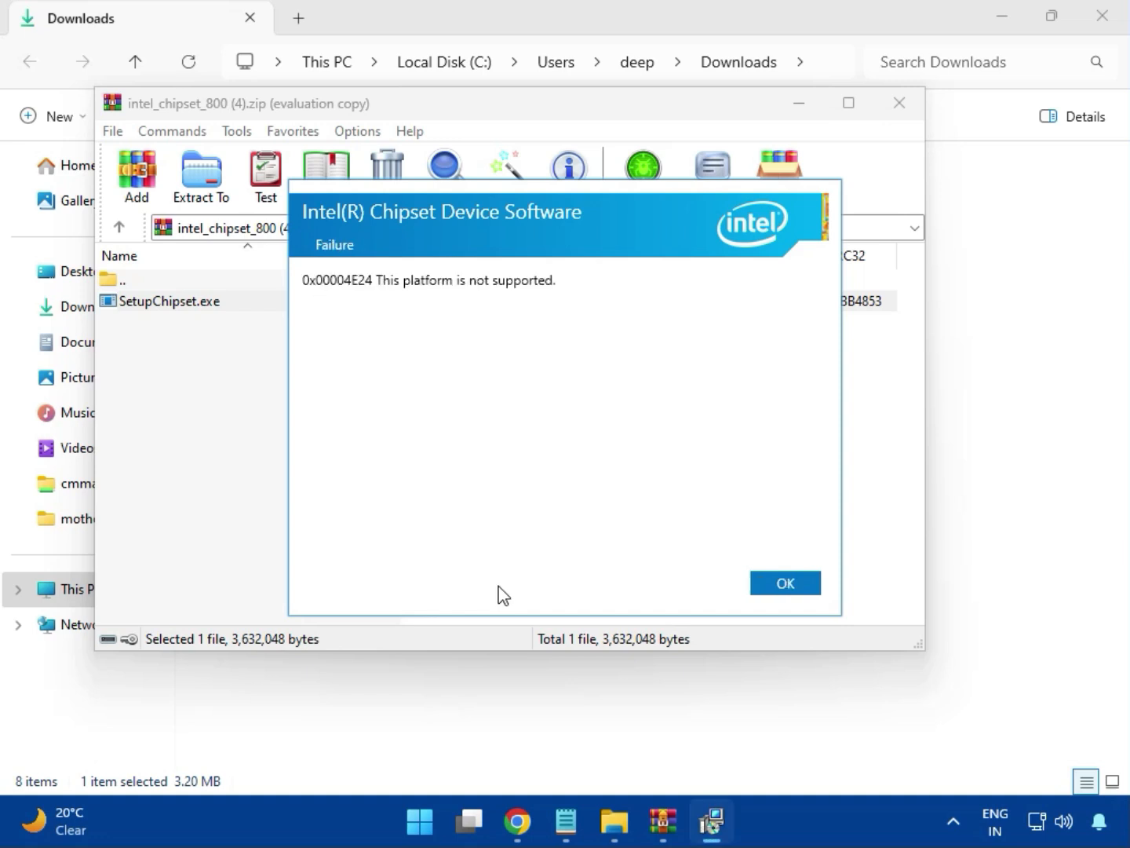
{"action": "left_click", "coordinate": [774, 585]}
{"action": "left_click", "coordinate": [899, 107]}
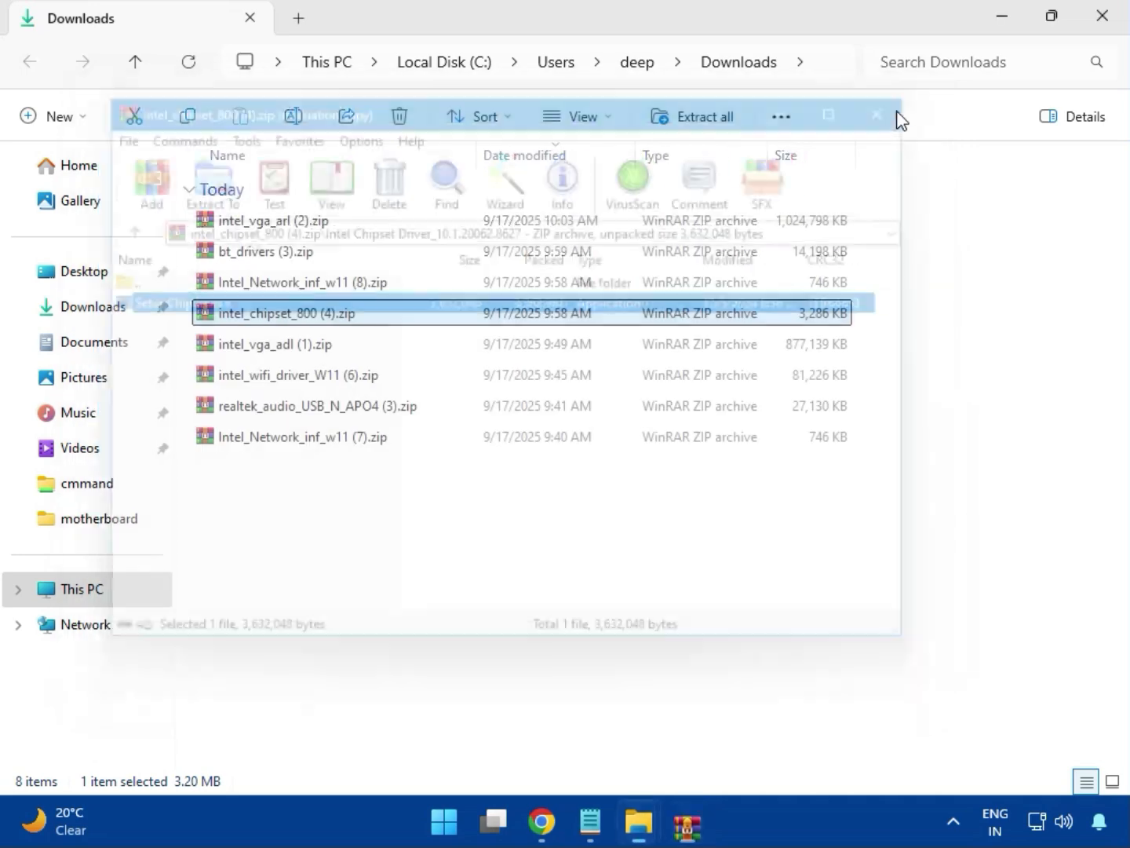
{"action": "left_click", "coordinate": [289, 350]}
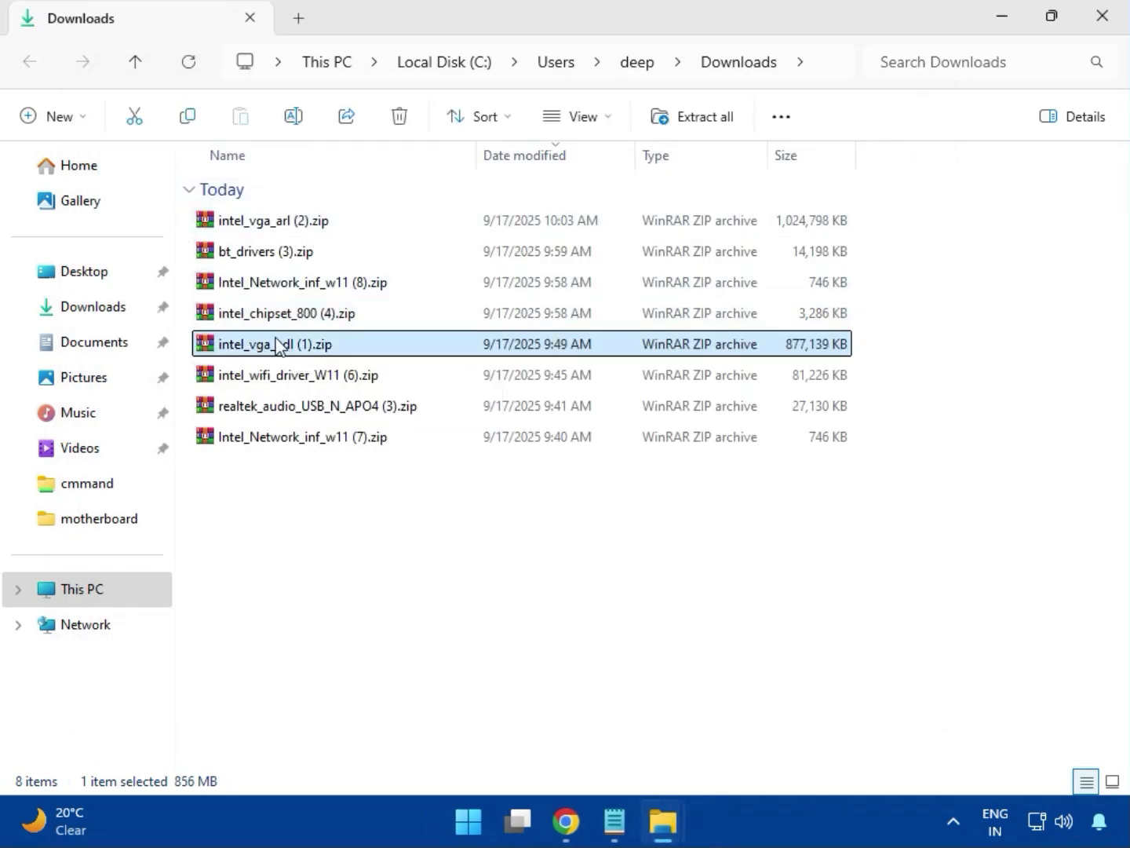
{"action": "double_click", "coordinate": [276, 346]}
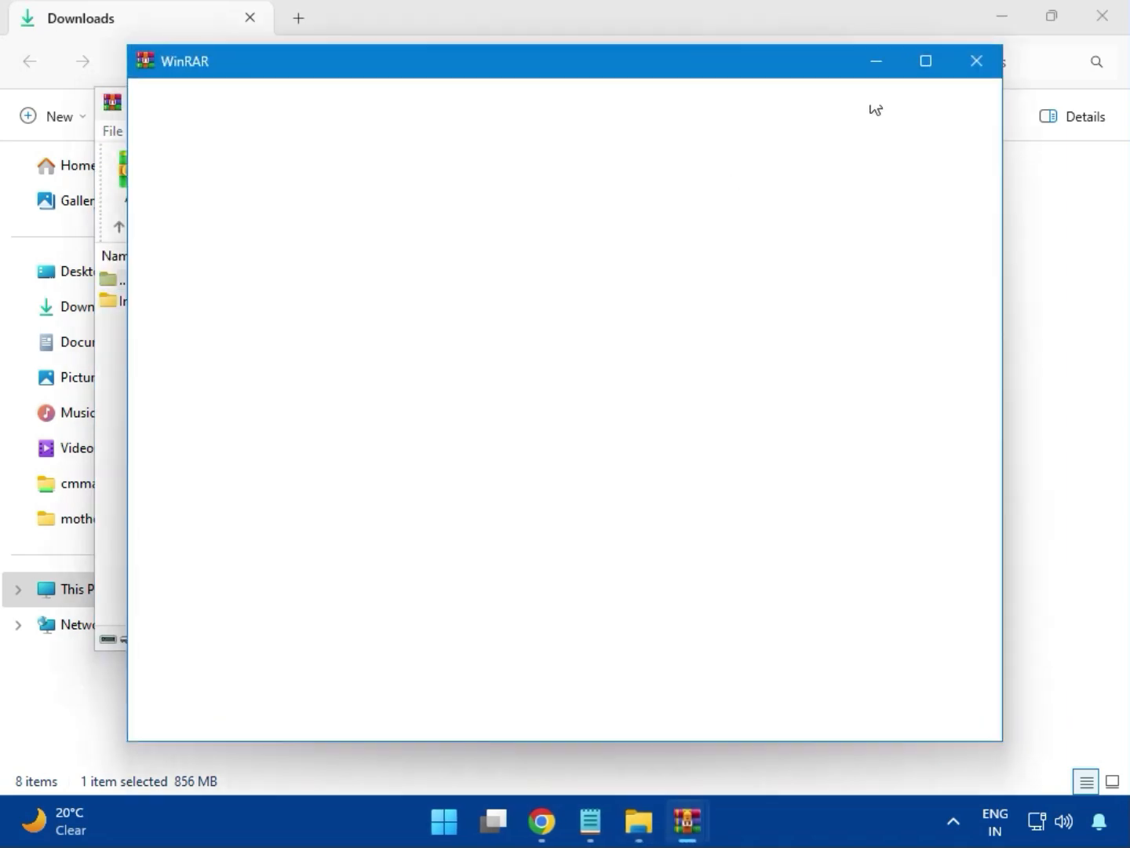
{"action": "left_click", "coordinate": [980, 61]}
{"action": "left_click", "coordinate": [898, 106]}
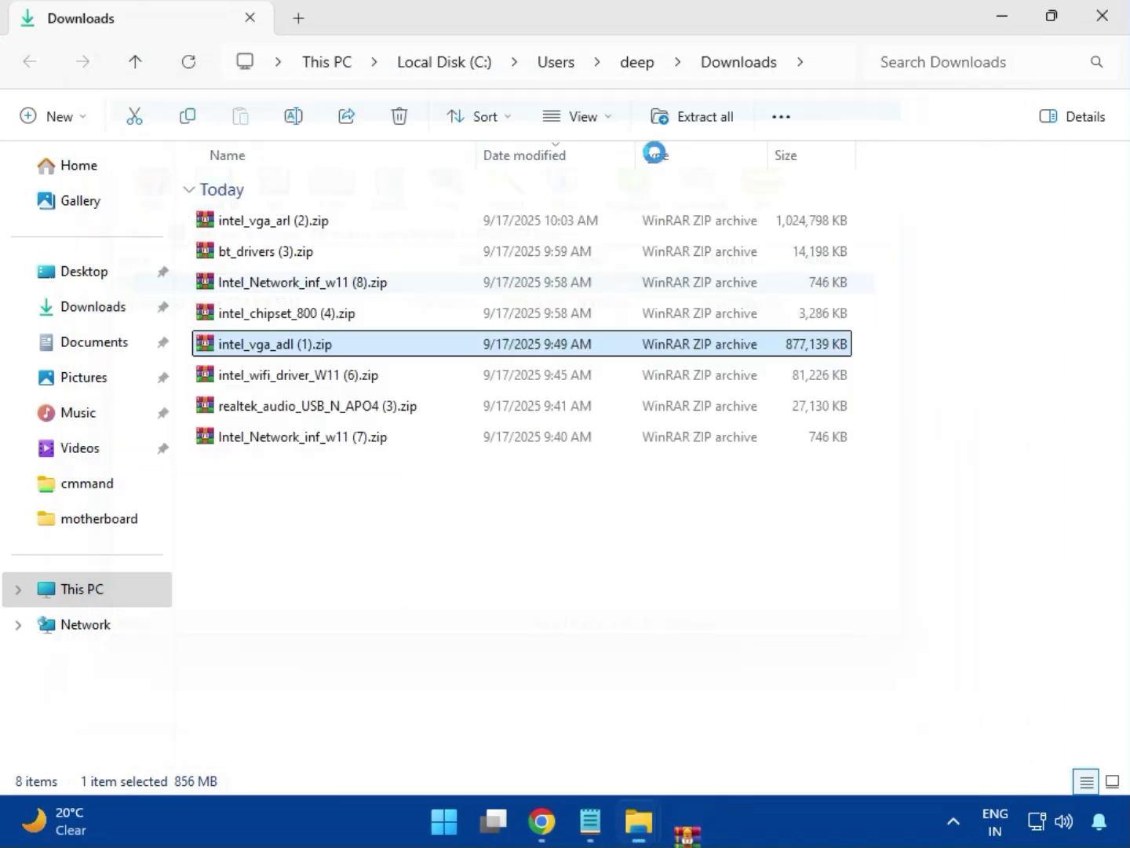
Step: Open intel_wifi_driver_W11 (6).zip, dismiss the WinRAR licence reminder, and go to the UWD\Win64 folder inside Intel WIFI Driver_23.40.0.4
{"action": "left_click", "coordinate": [289, 378]}
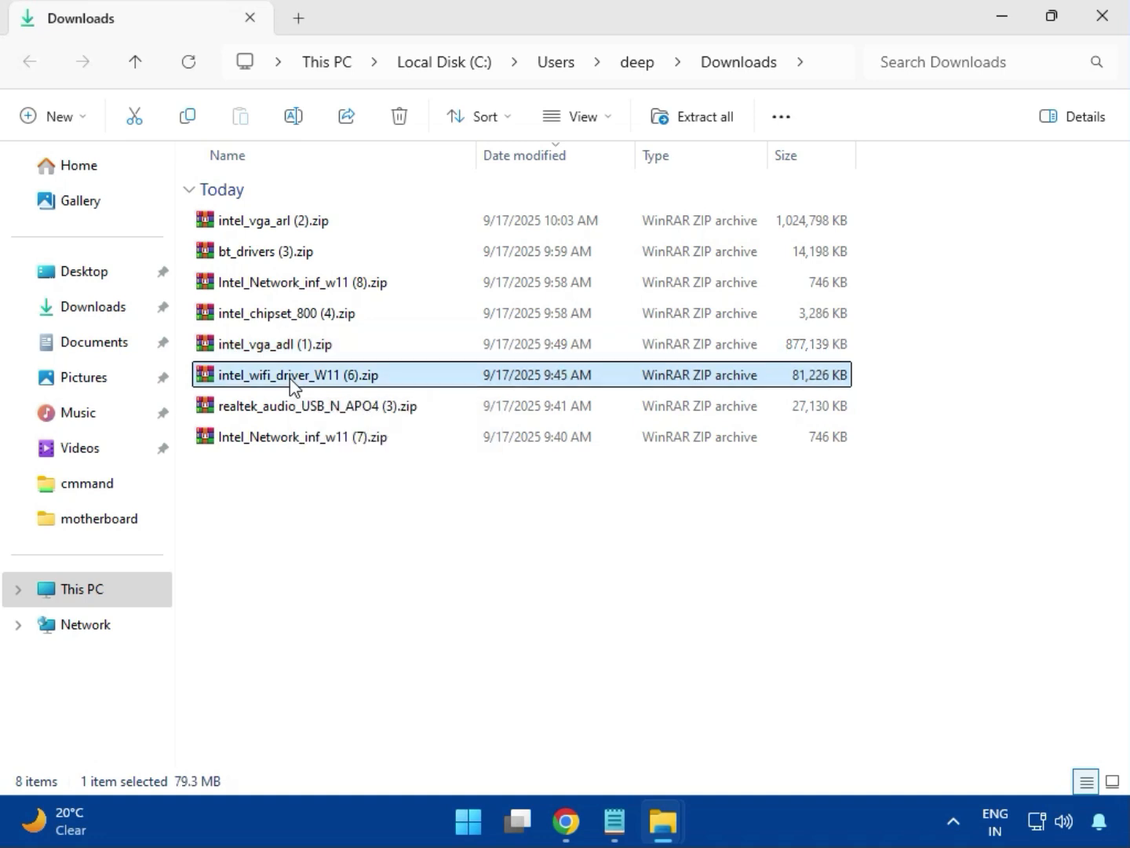
{"action": "double_click", "coordinate": [291, 380]}
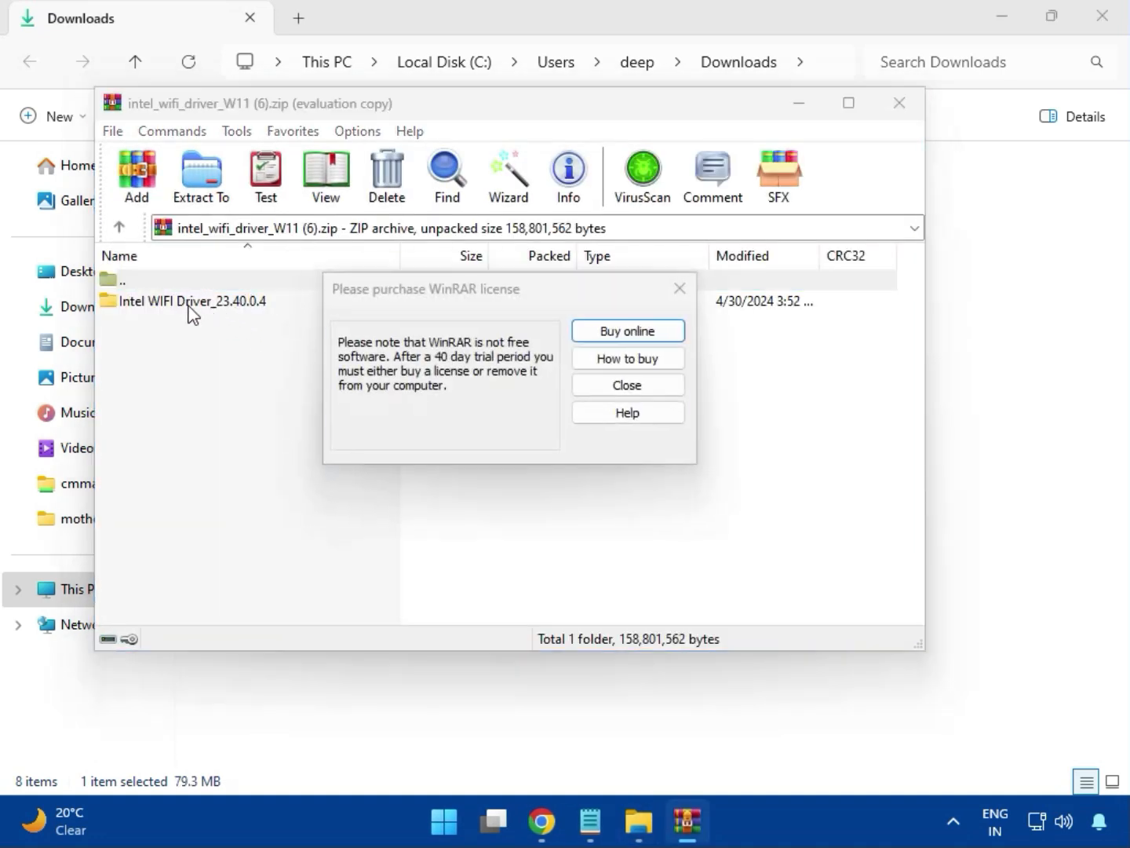
{"action": "left_click", "coordinate": [677, 288]}
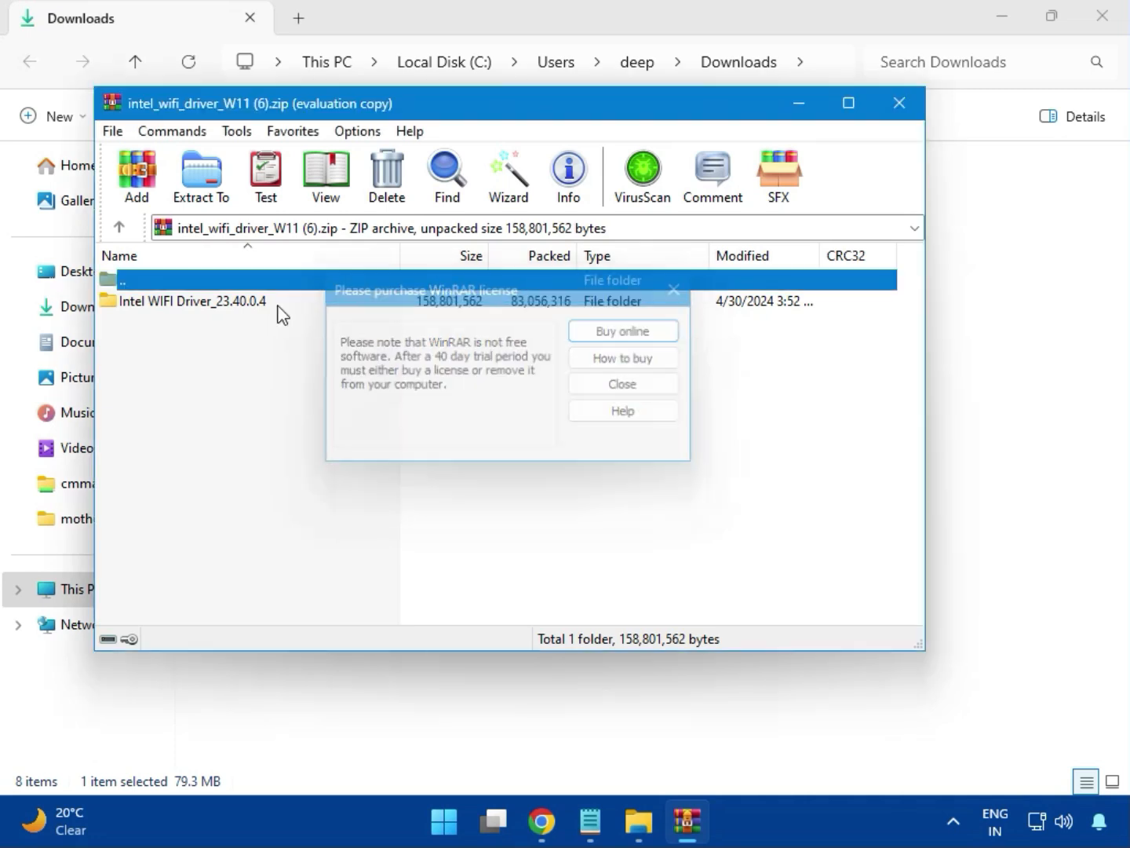
{"action": "double_click", "coordinate": [185, 303]}
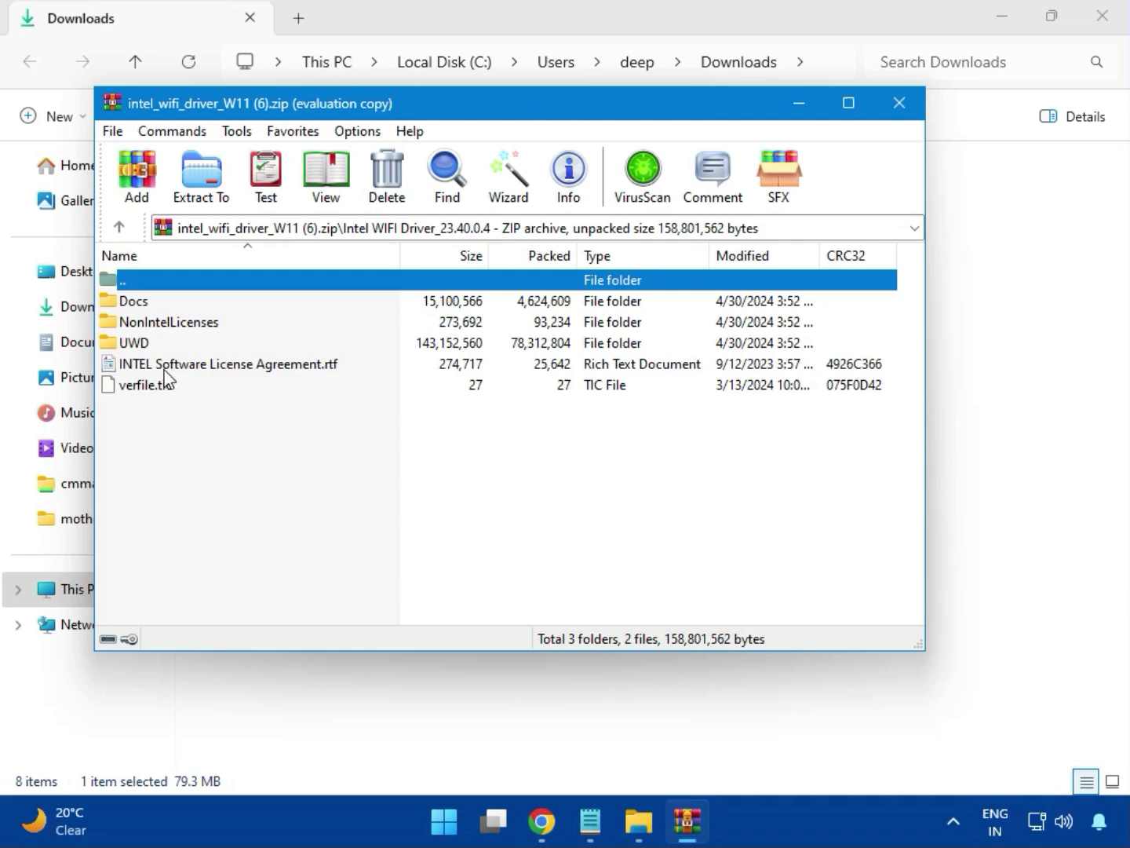
{"action": "left_click", "coordinate": [153, 346]}
{"action": "double_click", "coordinate": [152, 346]}
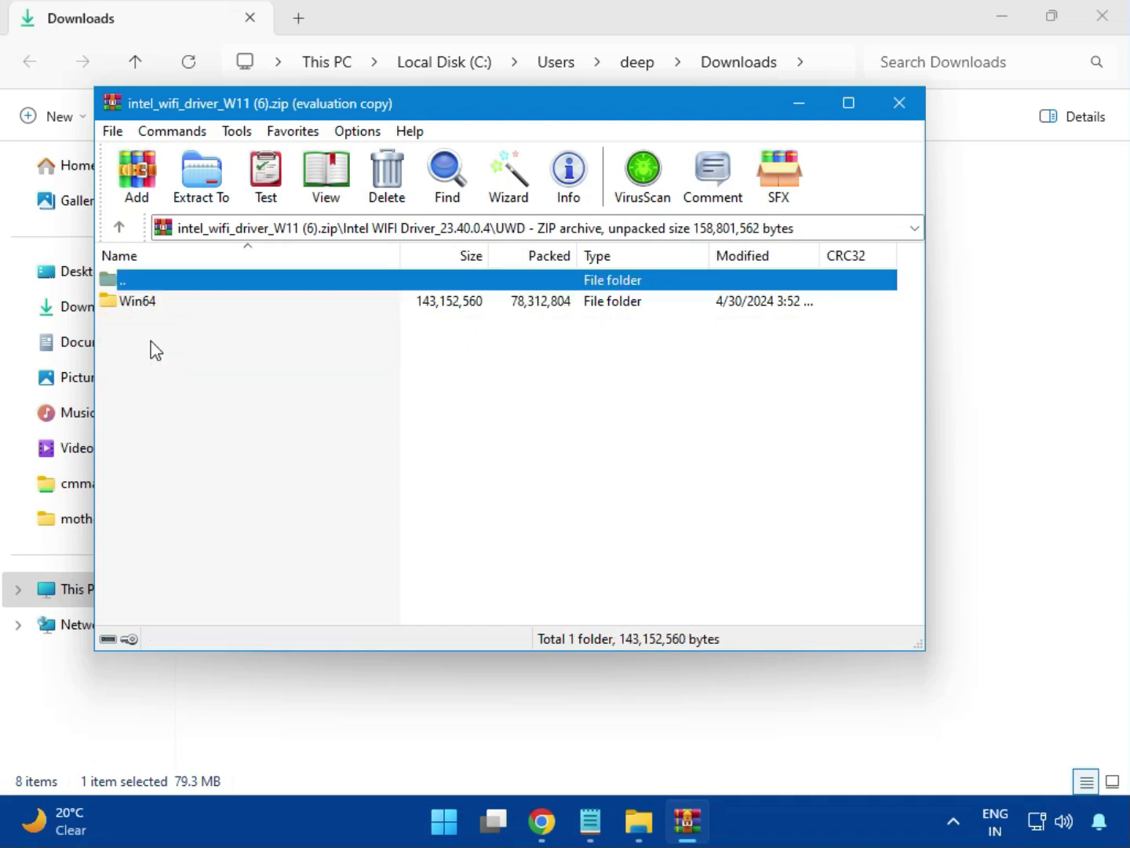
{"action": "double_click", "coordinate": [152, 304]}
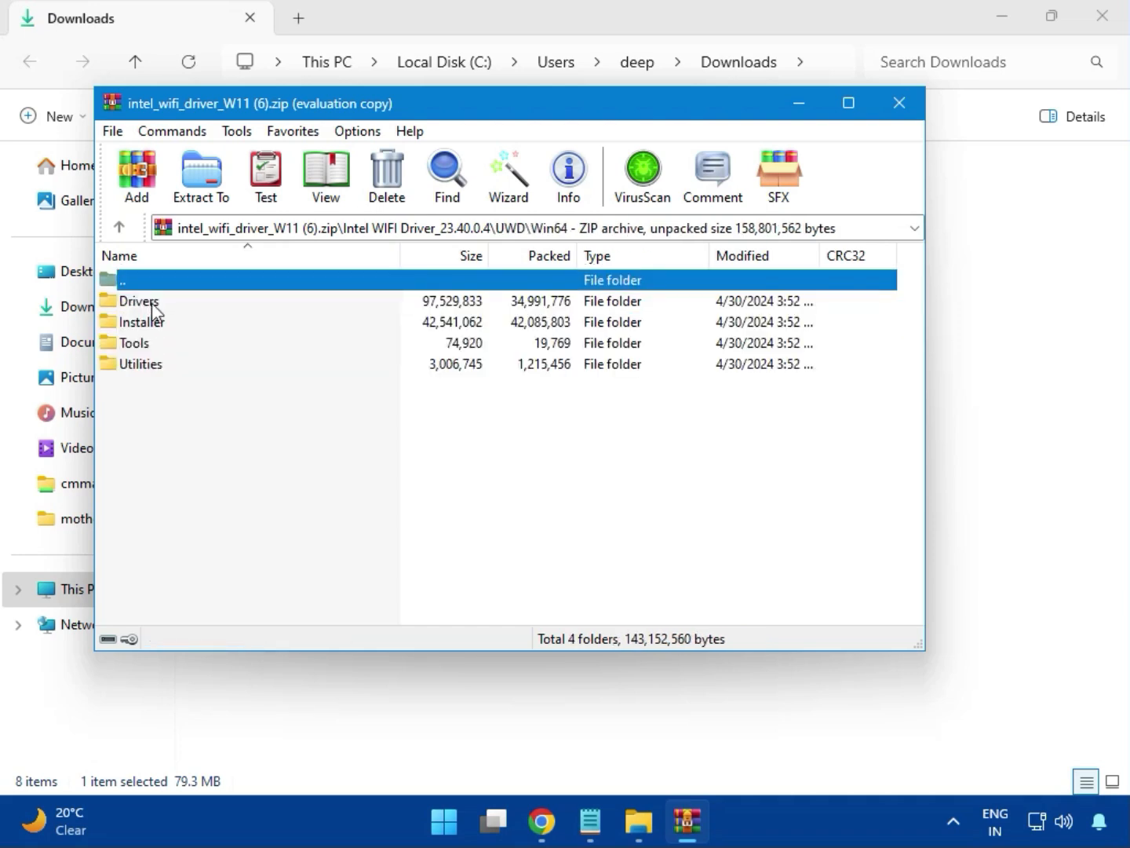
{"action": "double_click", "coordinate": [153, 306]}
{"action": "scroll", "coordinate": [197, 443], "scroll_direction": "down", "scroll_amount": 2}
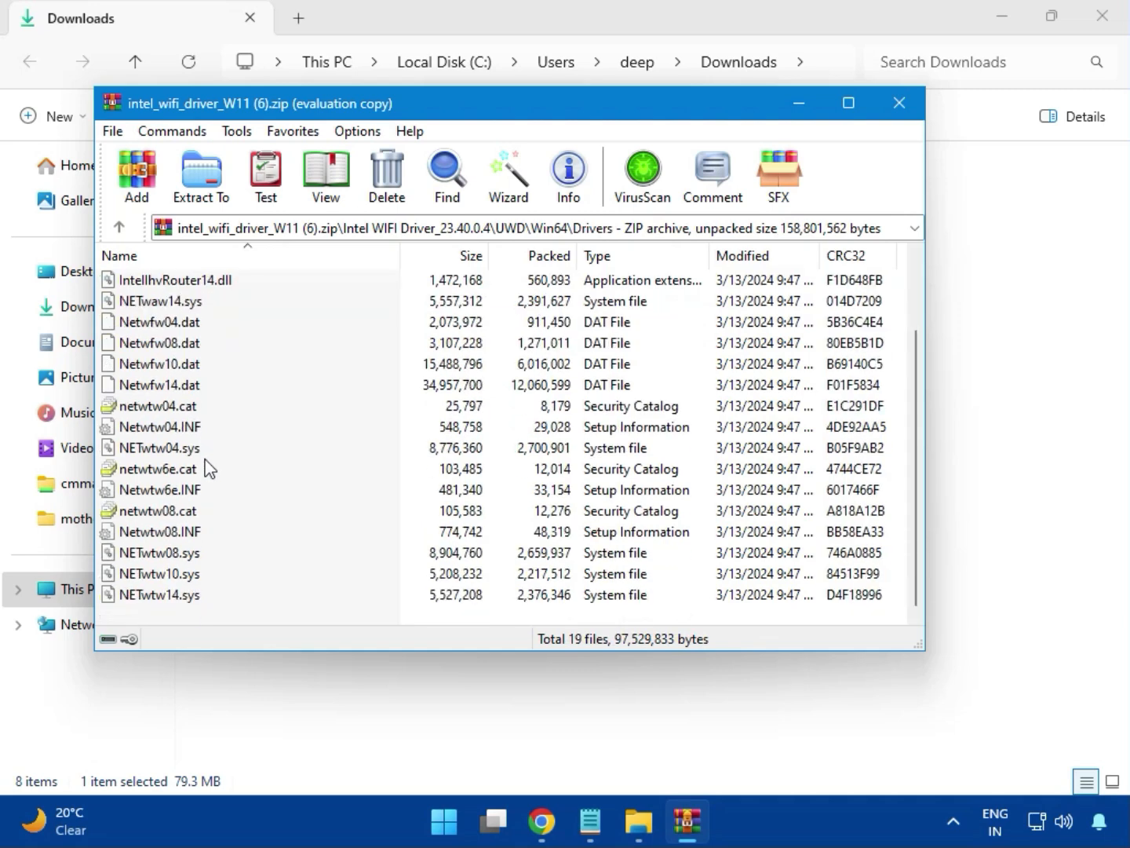
{"action": "scroll", "coordinate": [198, 522], "scroll_direction": "up", "scroll_amount": 2}
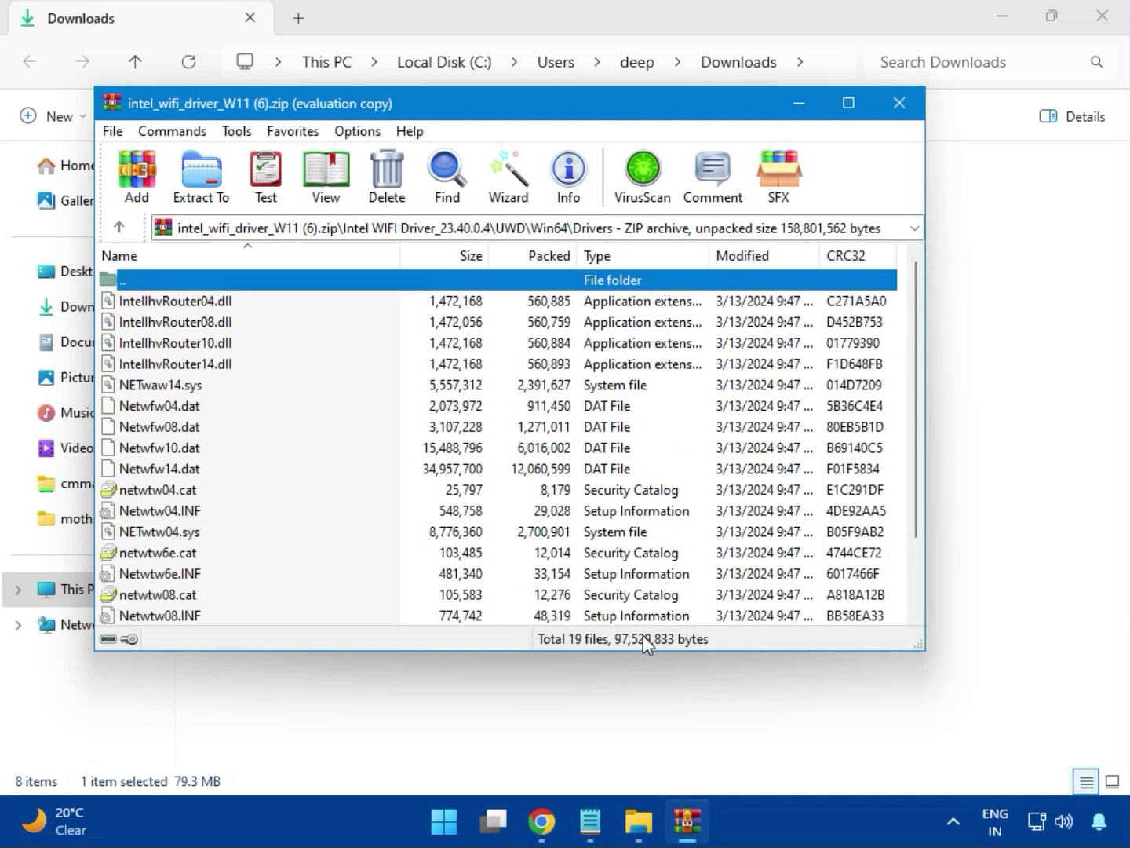
{"action": "key", "text": "Return"}
Step: Run WirelessSetup.exe from the Installer folder of the Wi-Fi driver archive
{"action": "left_click", "coordinate": [149, 321]}
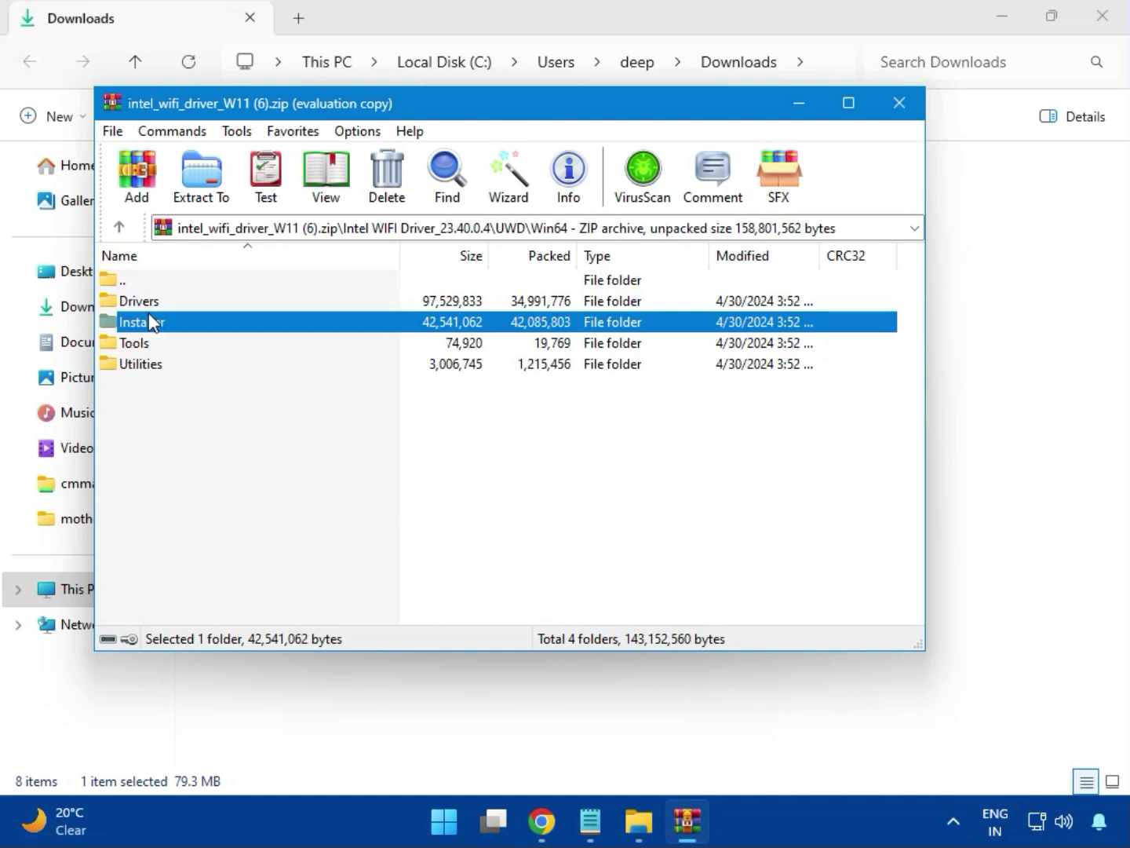
{"action": "double_click", "coordinate": [160, 327]}
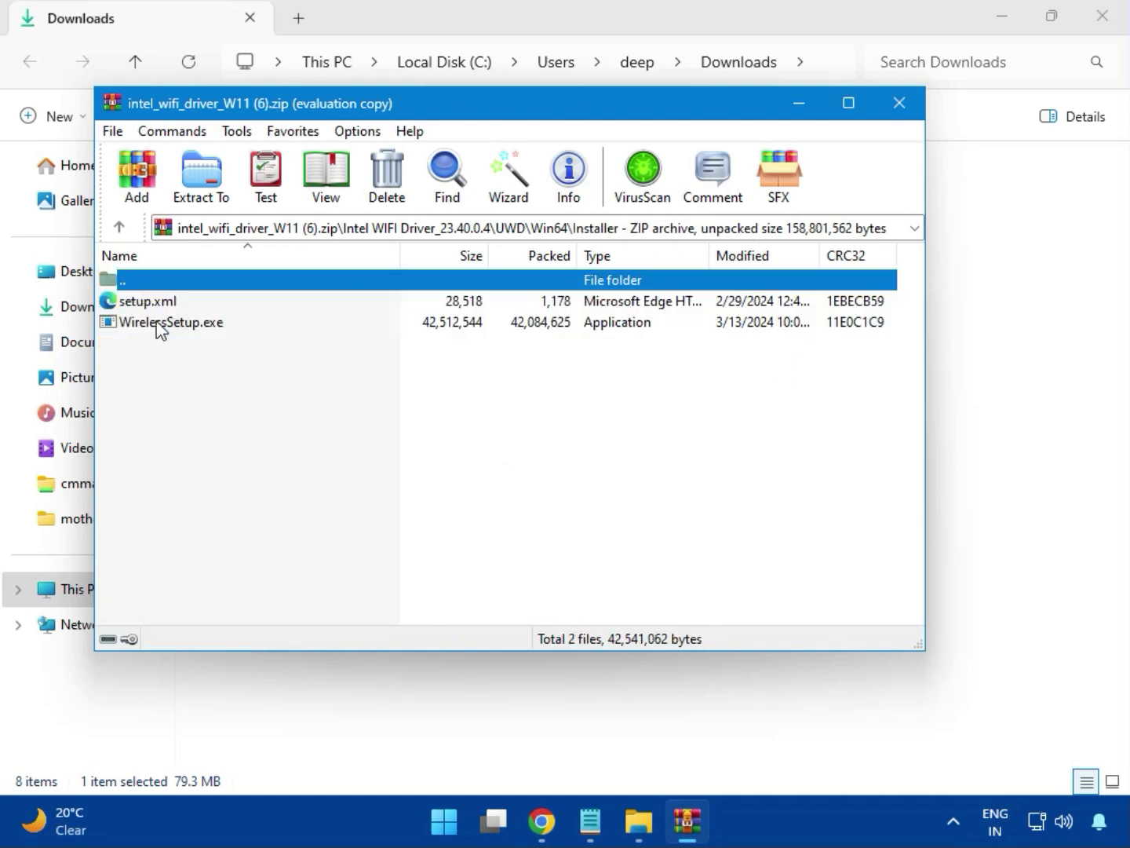
{"action": "left_click", "coordinate": [140, 328]}
{"action": "double_click", "coordinate": [176, 323]}
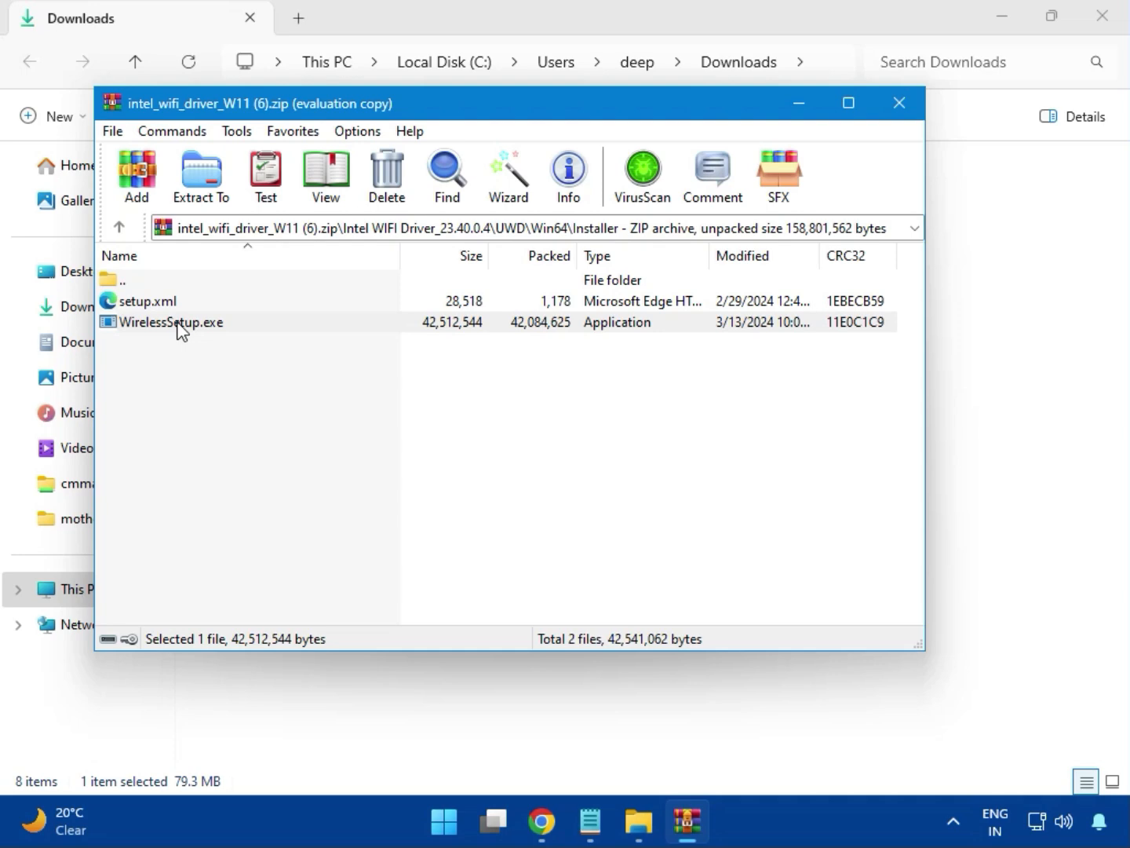
{"action": "double_click", "coordinate": [178, 323]}
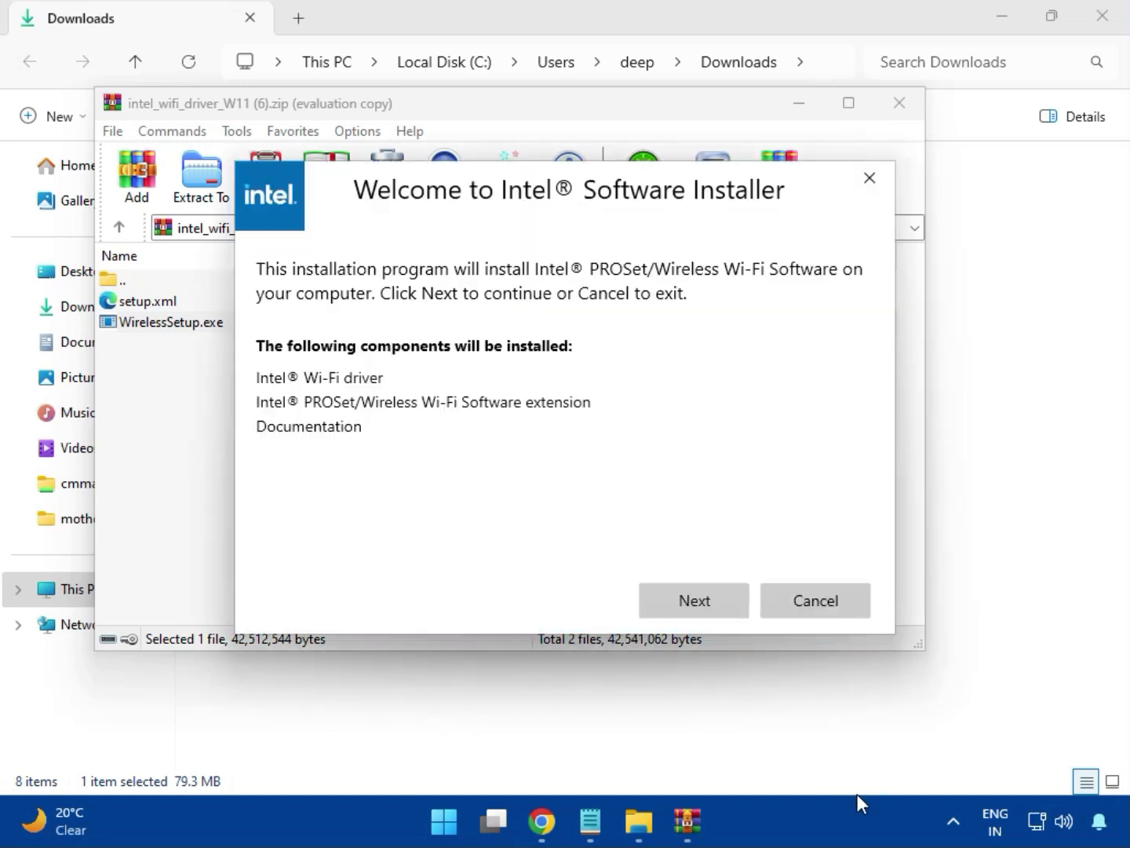
Step: Install the Intel PROSet/Wireless Wi-Fi Software, accepting the licence terms and allowing changes to the device, and close the finished installer and the archive
{"action": "left_click", "coordinate": [689, 598]}
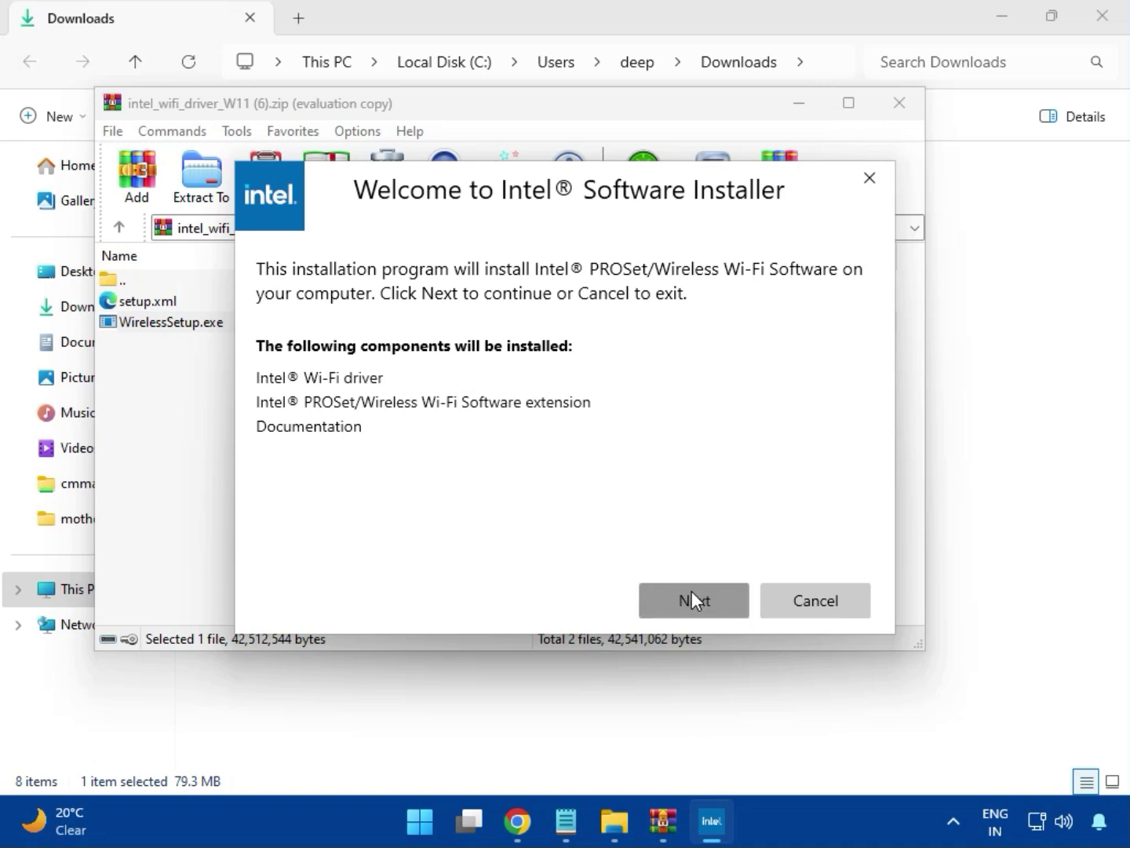
{"action": "left_click", "coordinate": [494, 556]}
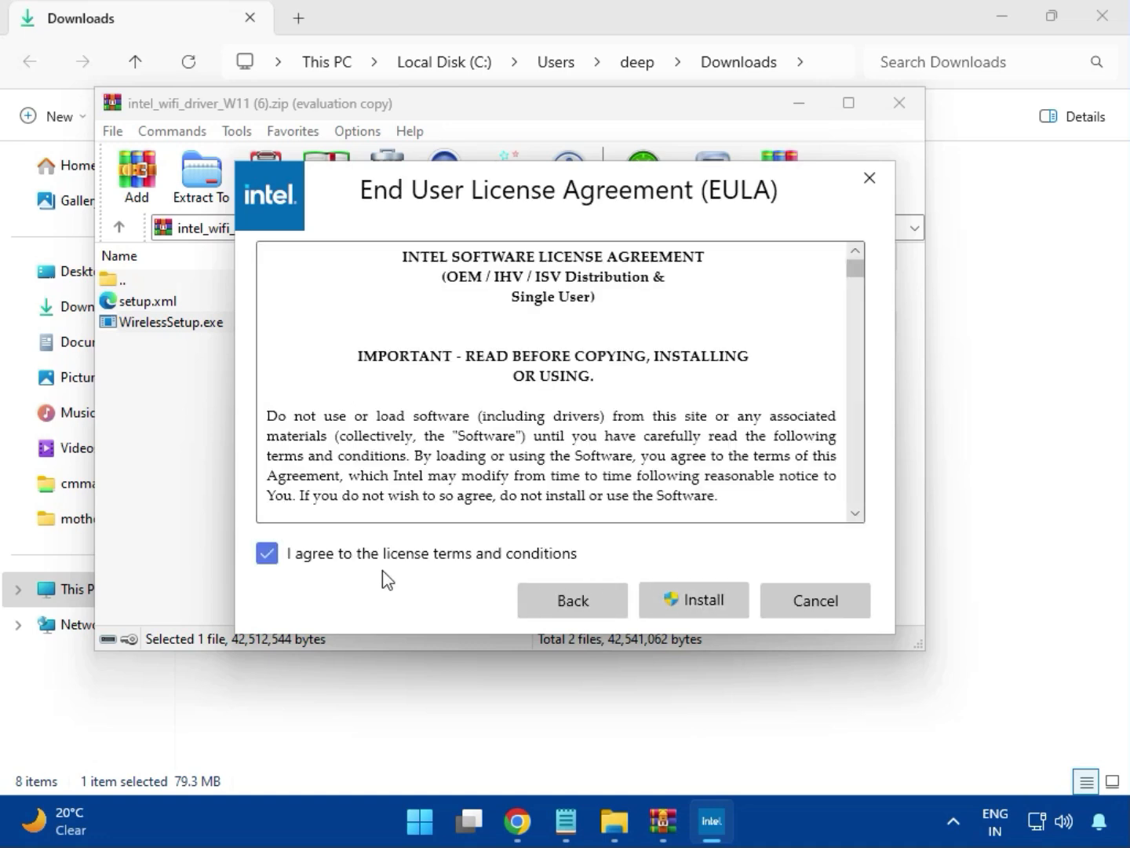
{"action": "left_click", "coordinate": [706, 606]}
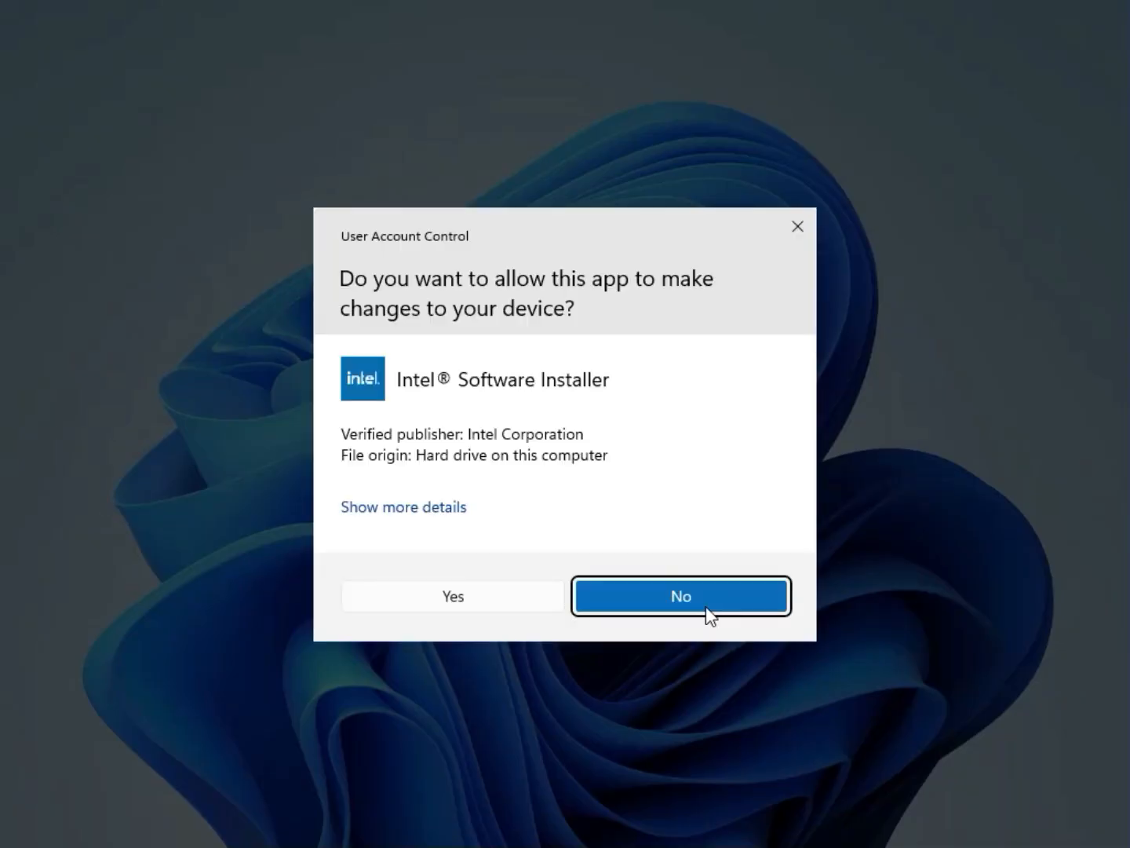
{"action": "left_click", "coordinate": [513, 611]}
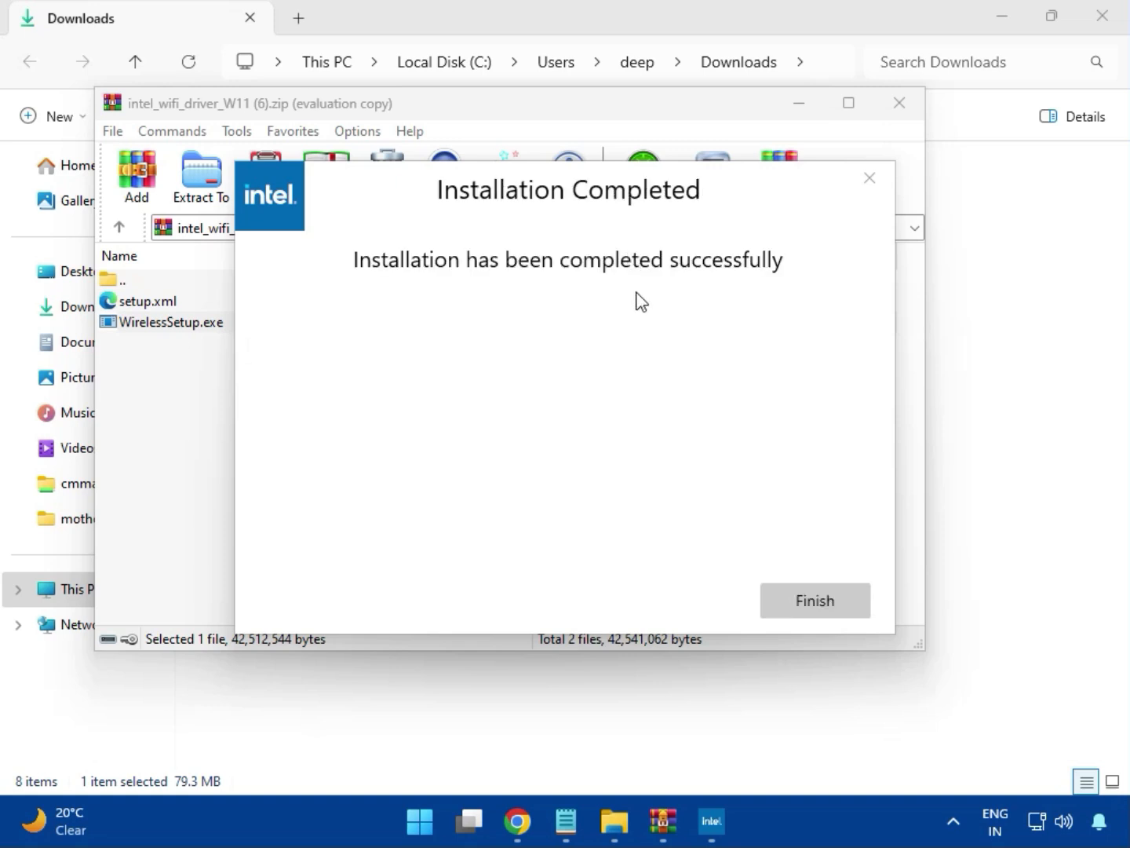
{"action": "left_click", "coordinate": [811, 594]}
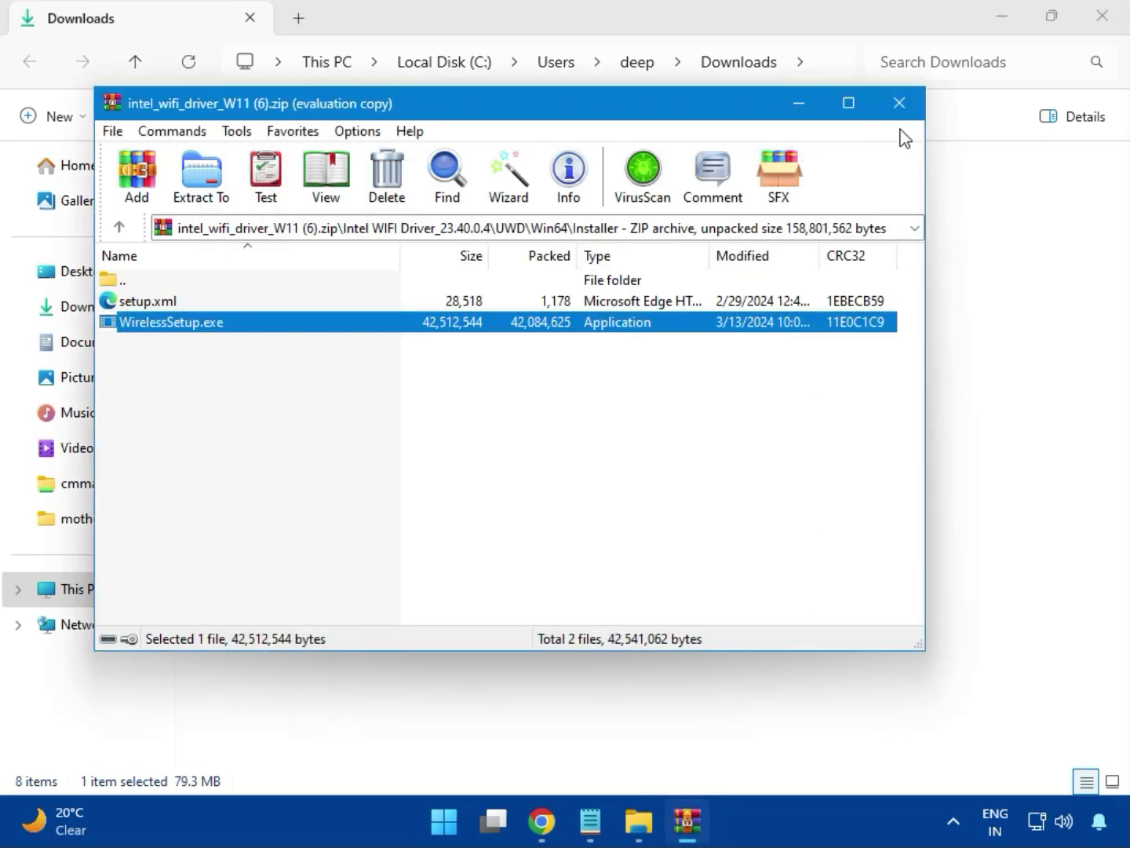
{"action": "left_click", "coordinate": [900, 102]}
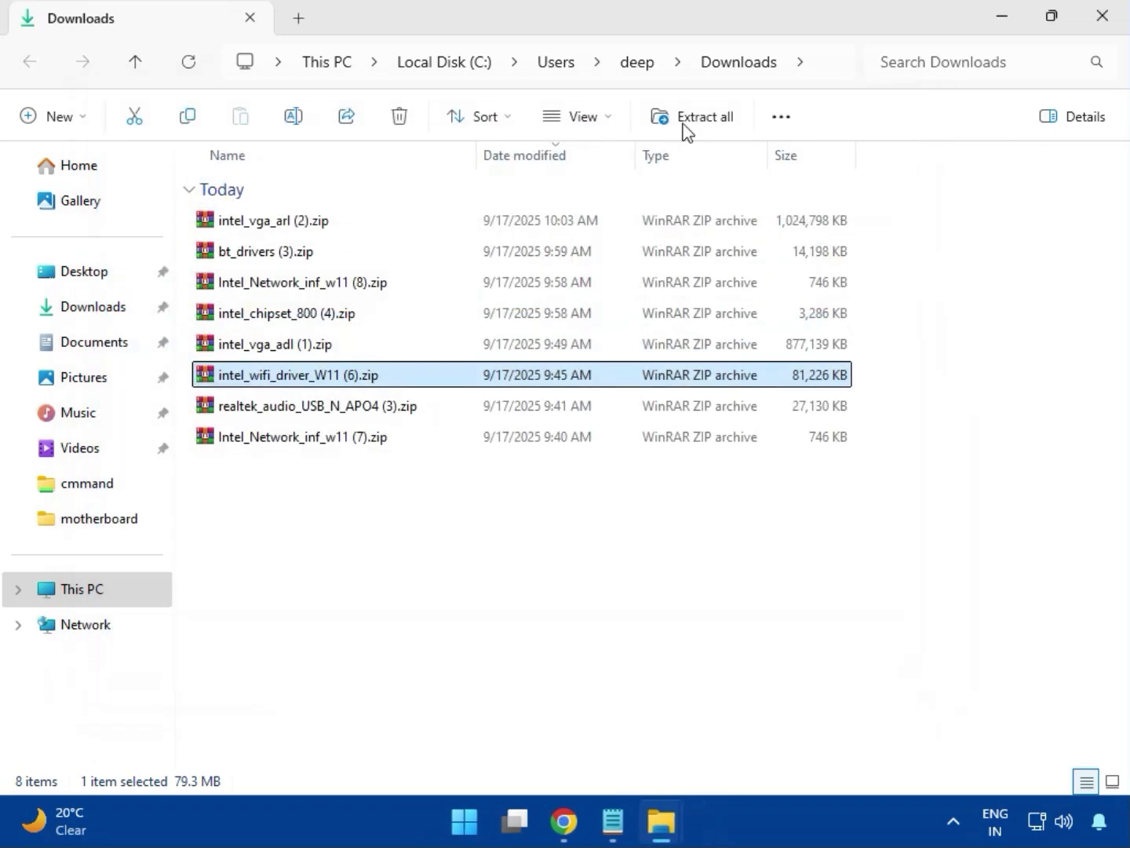
Step: Open realtek_audio_USB_N_APO4 (3).zip and run MSI_Launcher.exe from the Realtek USB Universal Driver folder, allowing it to make changes
{"action": "double_click", "coordinate": [340, 406]}
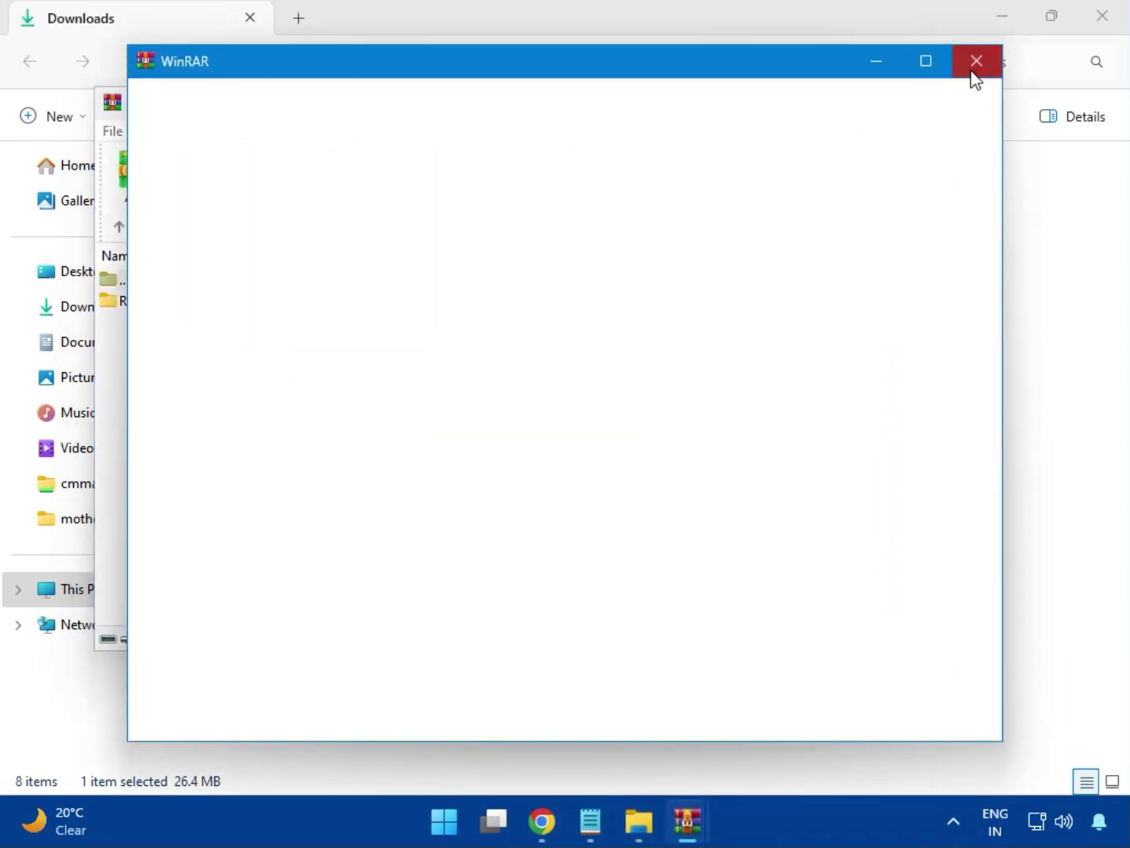
{"action": "double_click", "coordinate": [250, 303]}
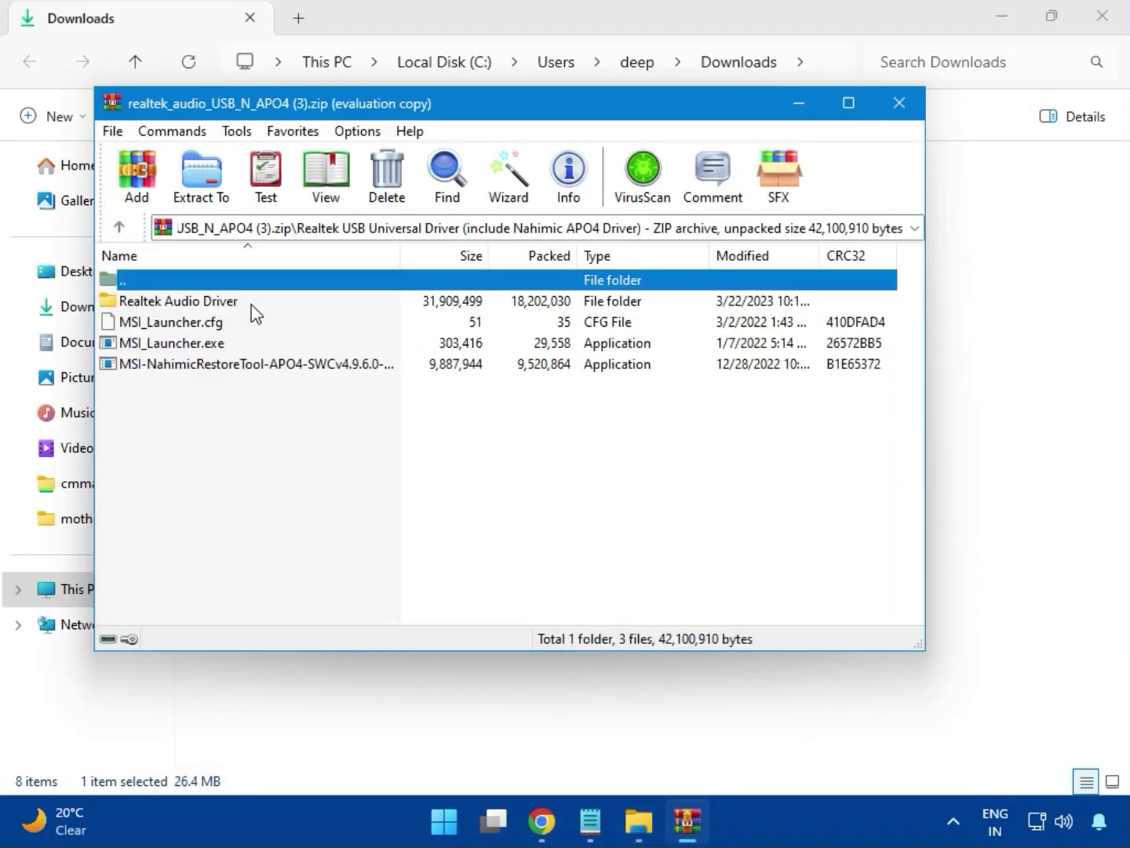
{"action": "double_click", "coordinate": [167, 343]}
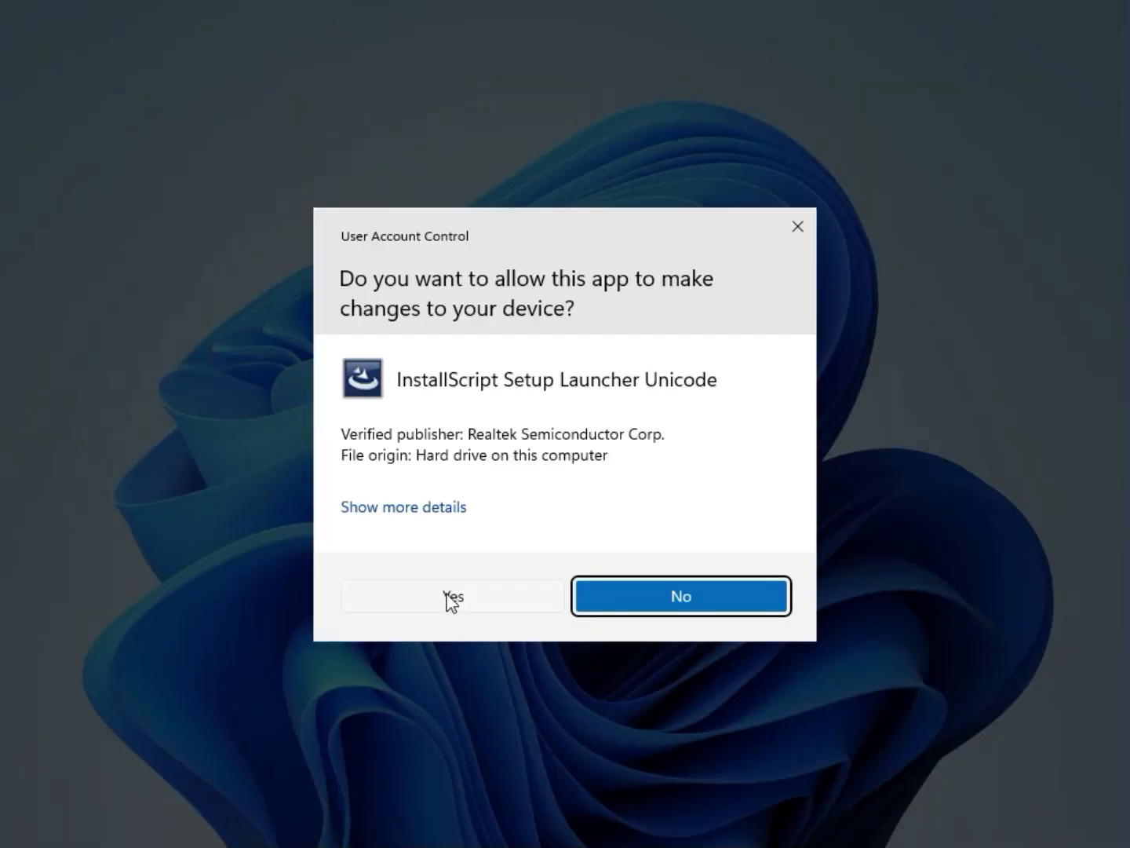
{"action": "left_click", "coordinate": [449, 599]}
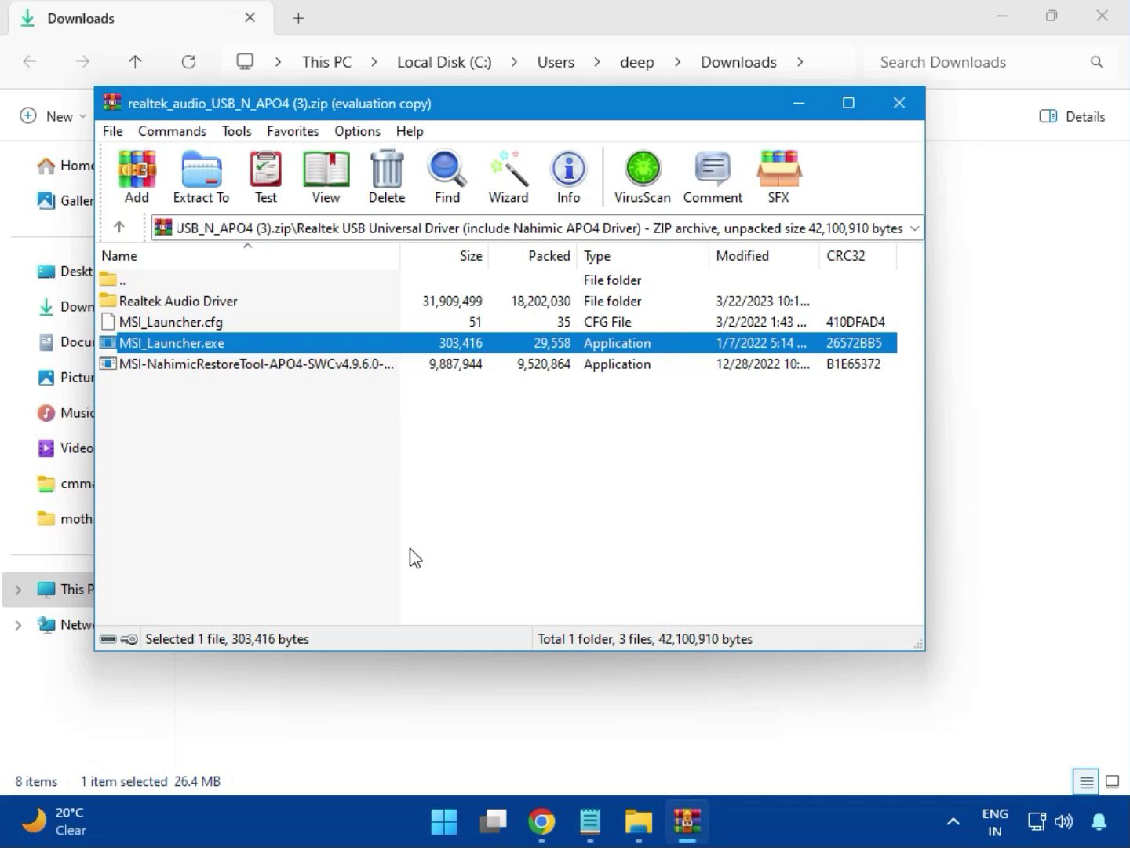
Step: Run MSI_Launcher.exe once more, allow it to make changes, and close the Realtek audio archive
{"action": "double_click", "coordinate": [188, 342]}
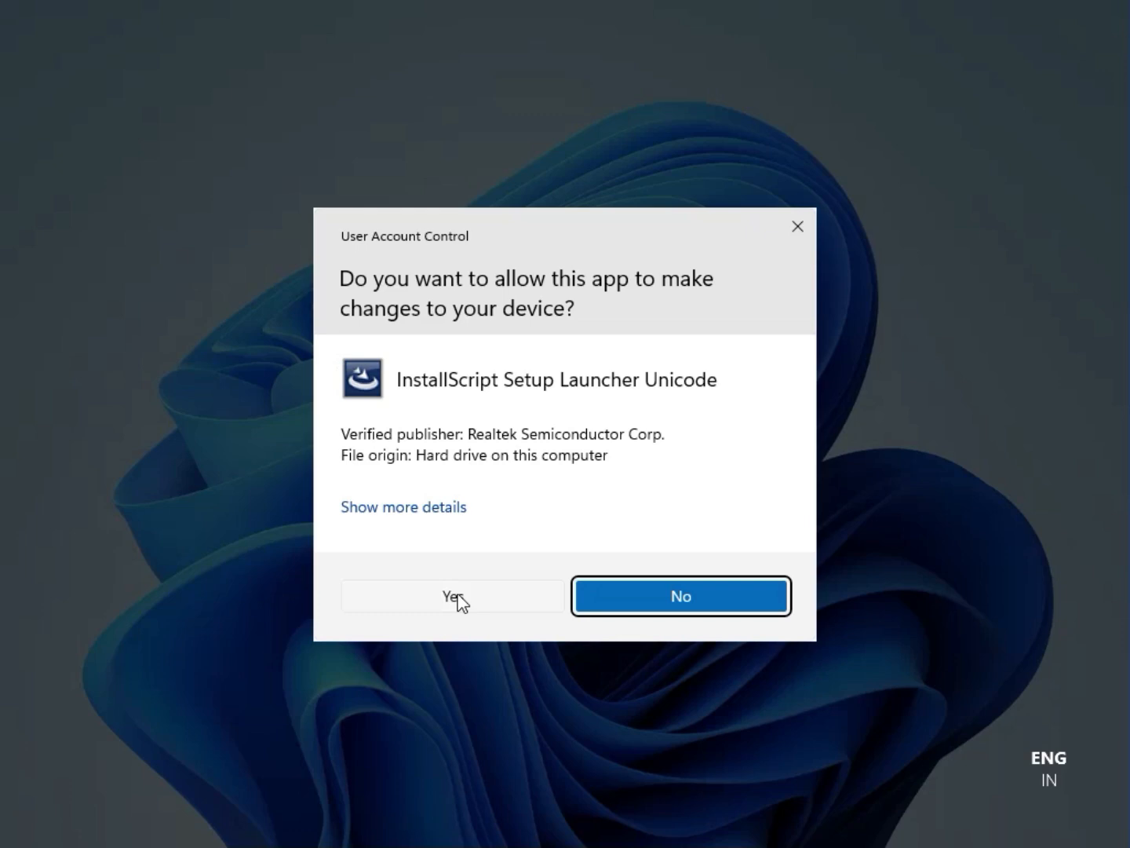
{"action": "left_click", "coordinate": [455, 598]}
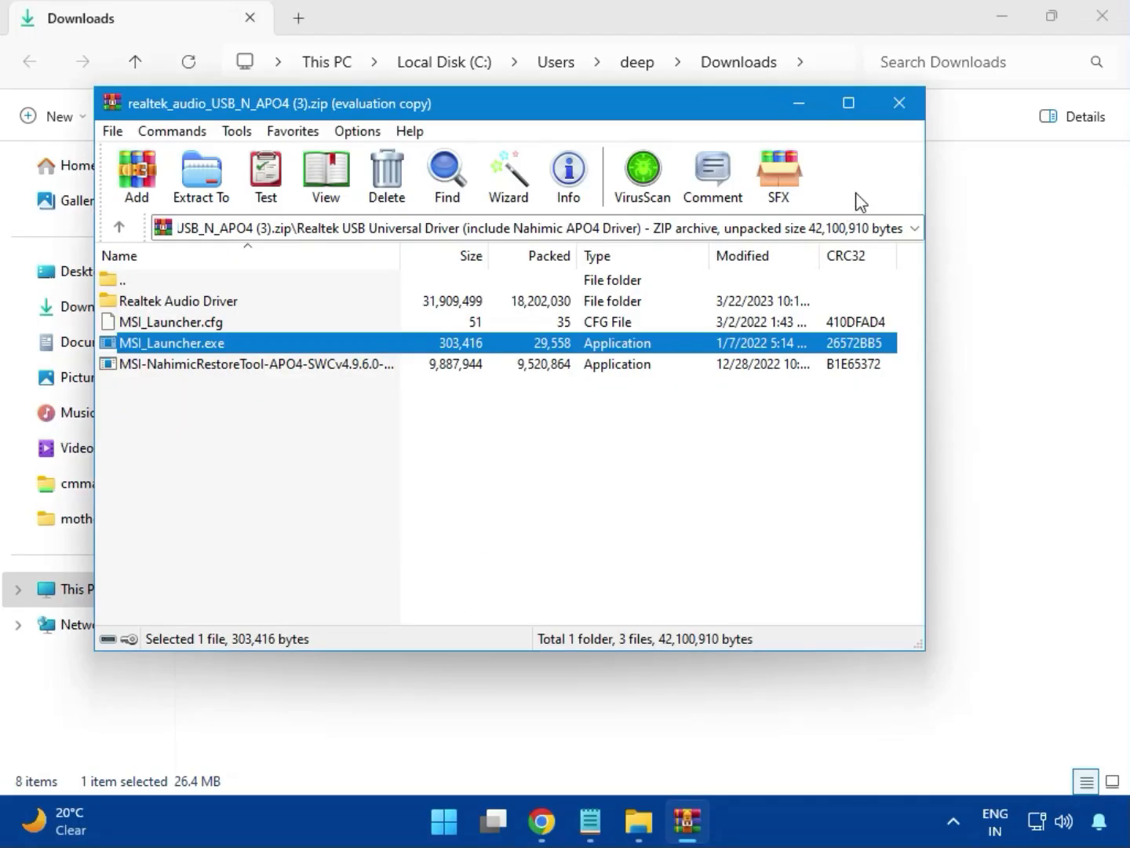
{"action": "left_click", "coordinate": [900, 103]}
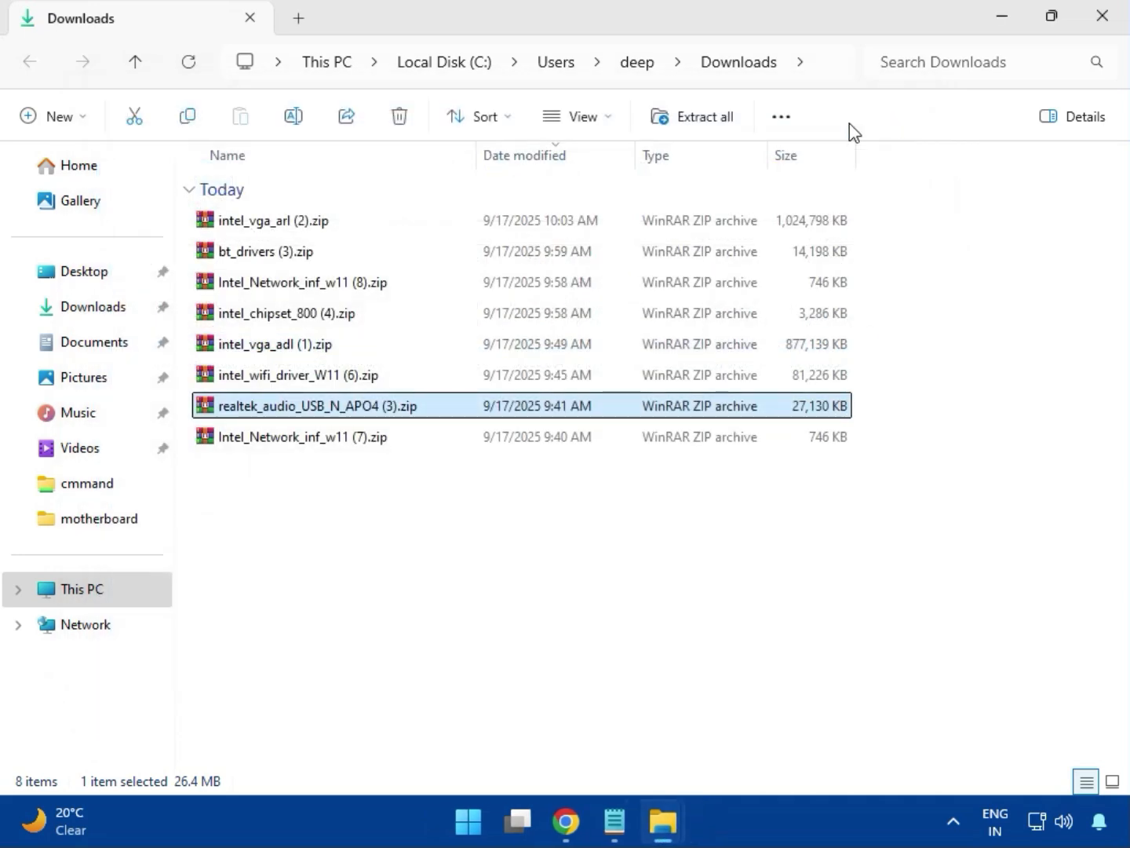
Step: Close the File Explorer window showing the downloaded driver archives
{"action": "left_click", "coordinate": [306, 445]}
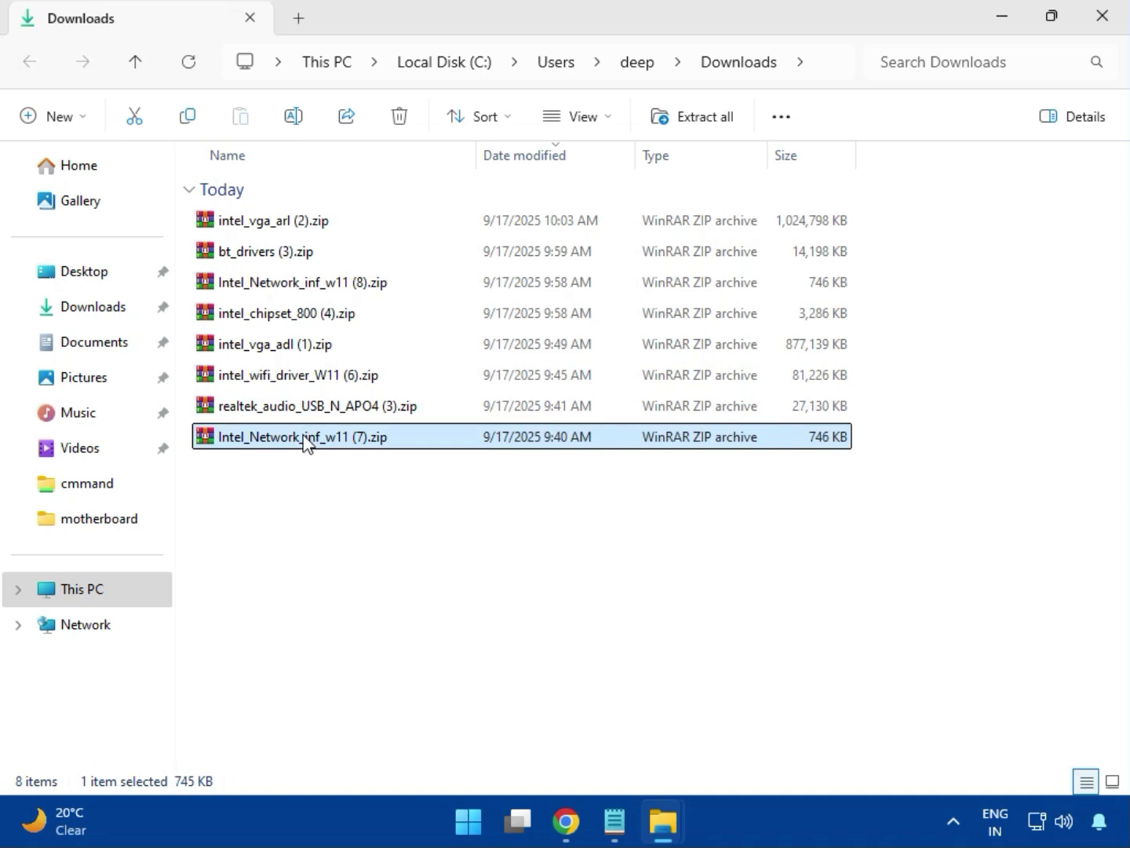
{"action": "mouse_move", "coordinate": [325, 230]}
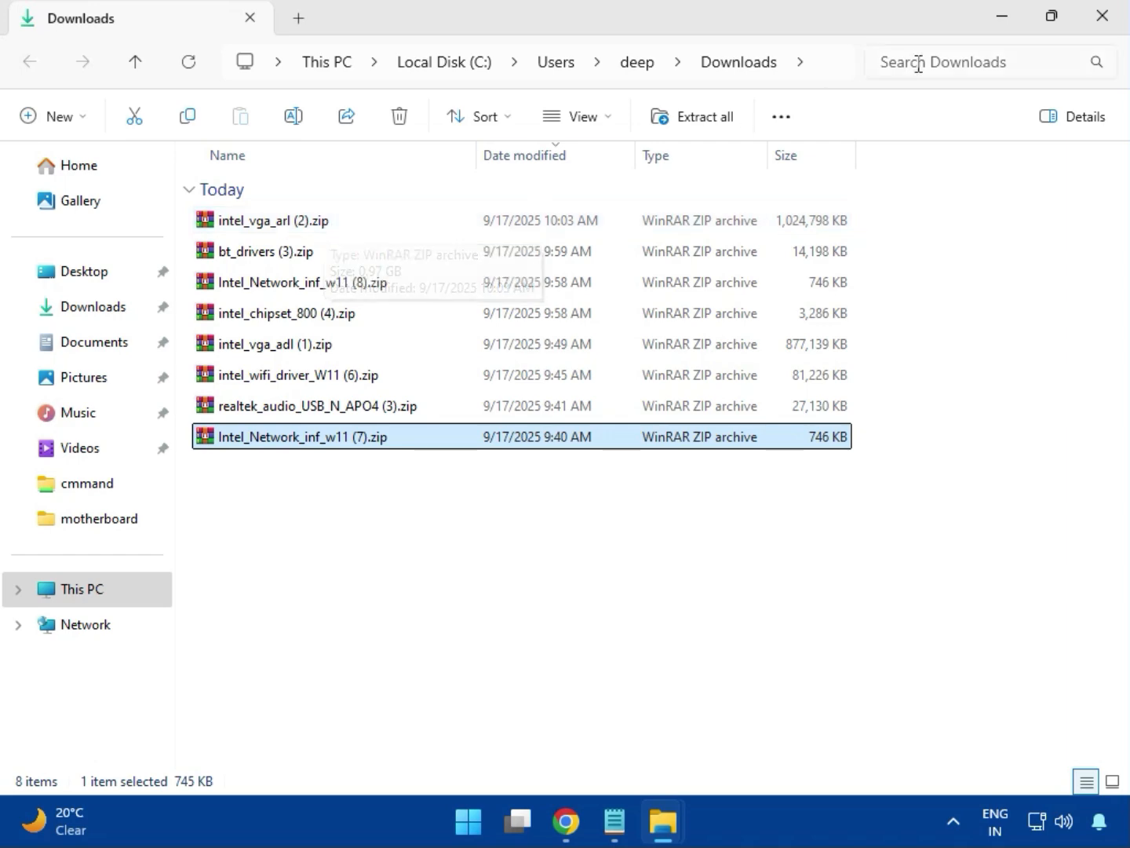
{"action": "left_click", "coordinate": [1103, 16]}
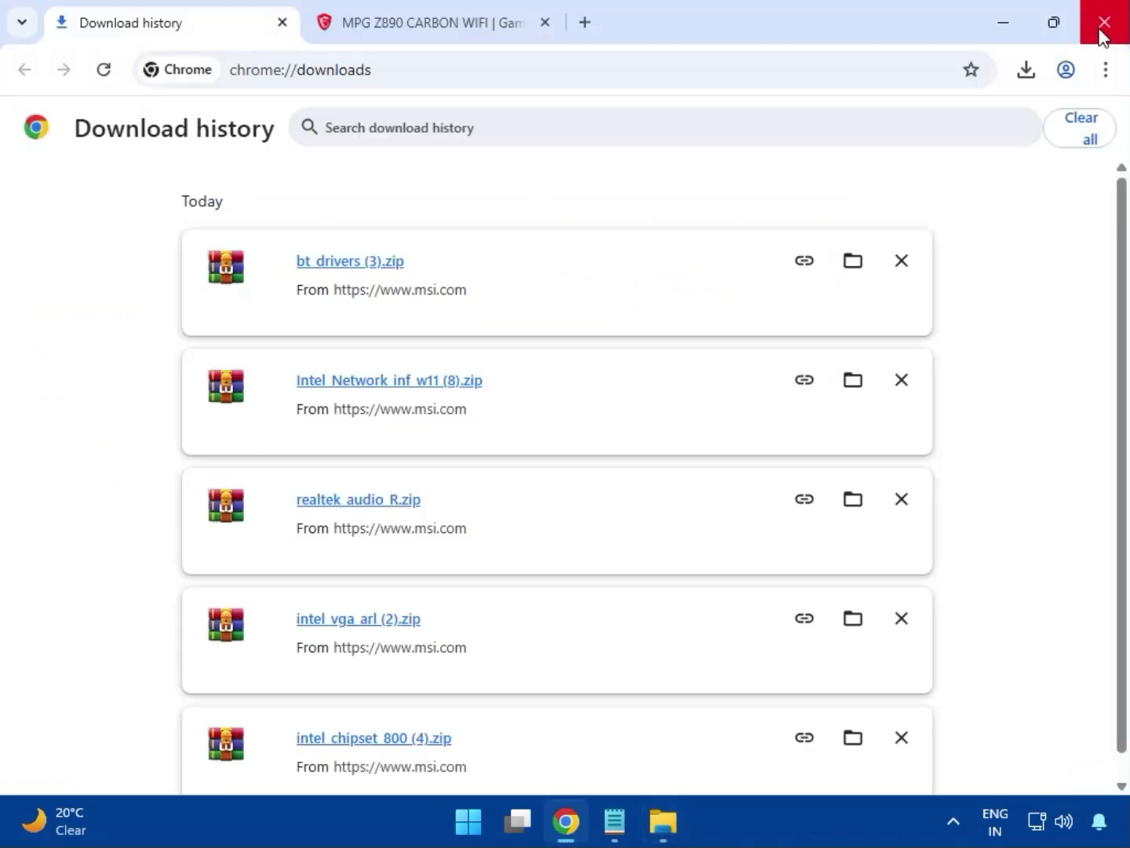